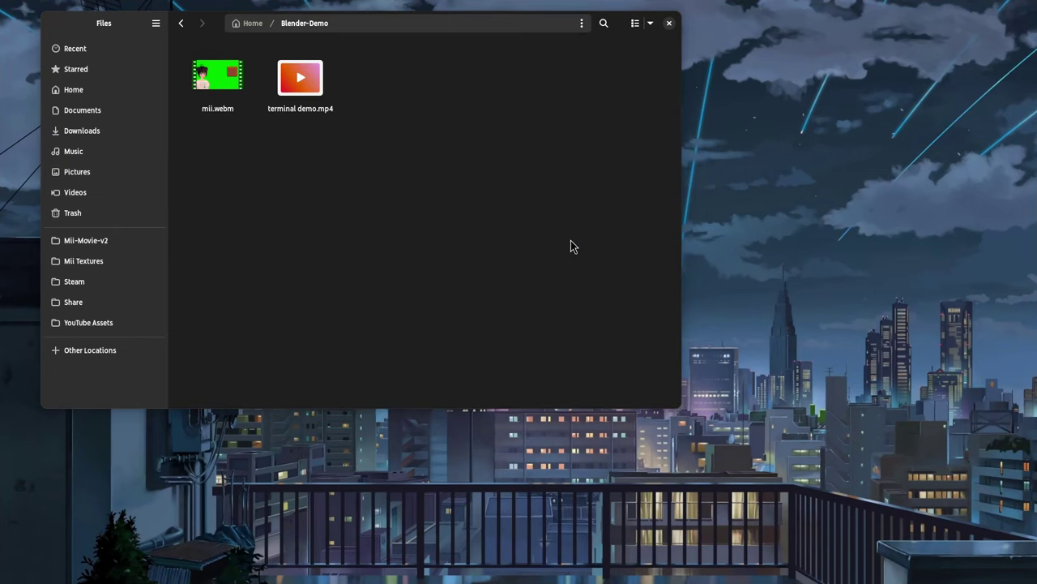
# Launch Blender-4 and dismiss the splash screen to reach the default scene.
pyautogui.press('super')
pyautogui.write('ble')
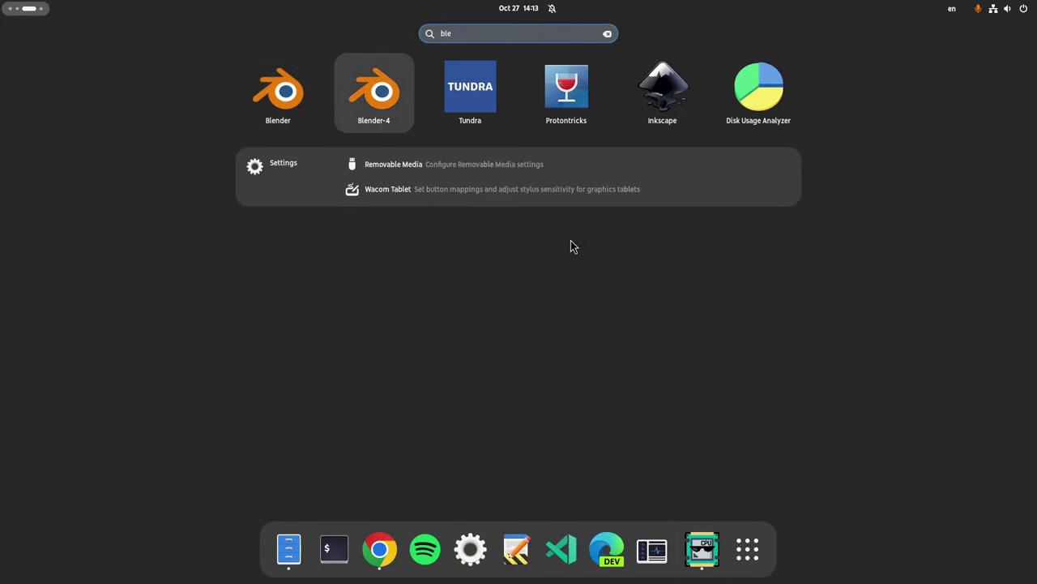
pyautogui.press('Return')
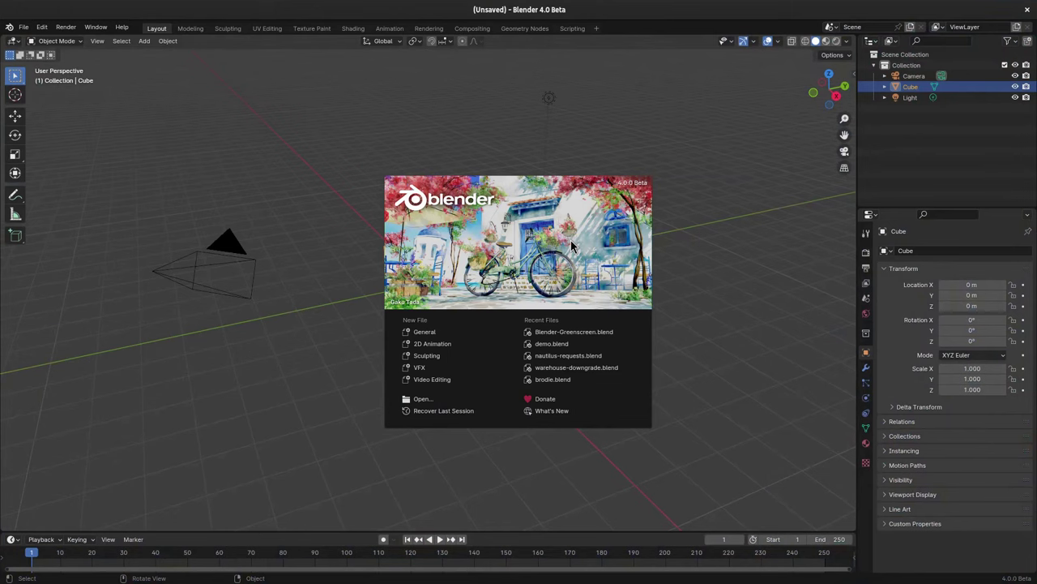
pyautogui.click(574, 95)
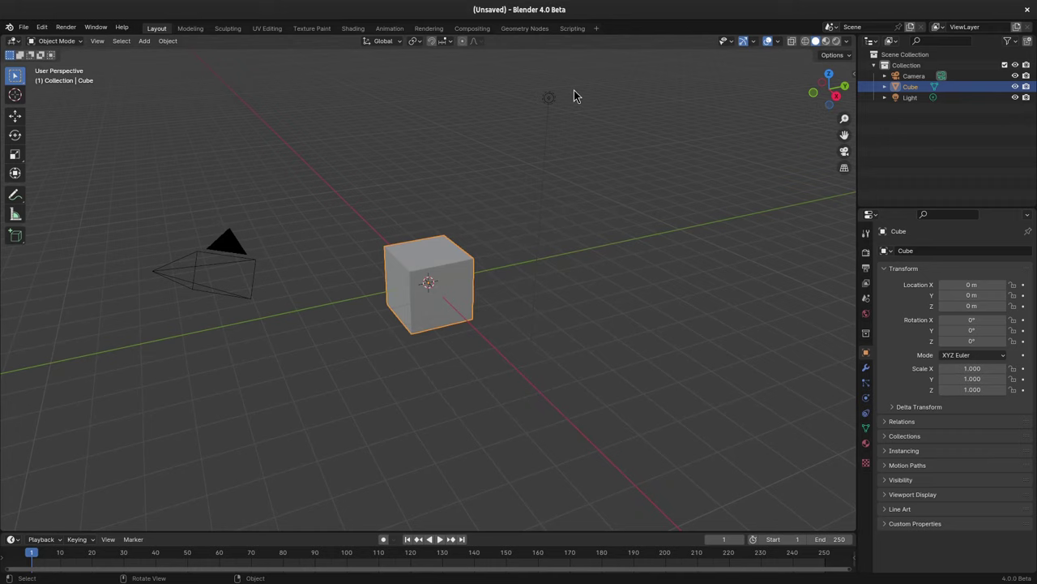
# Add the Video Editing workspace and remove its file browser area so the preview fills that space.
pyautogui.click(601, 29)
pyautogui.moveTo(568, 91)
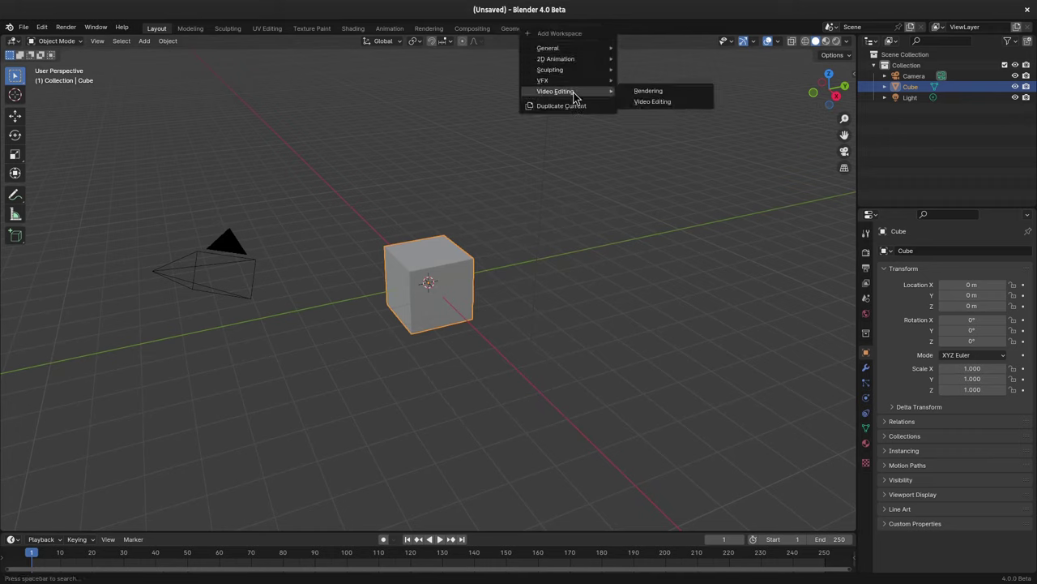
pyautogui.click(645, 100)
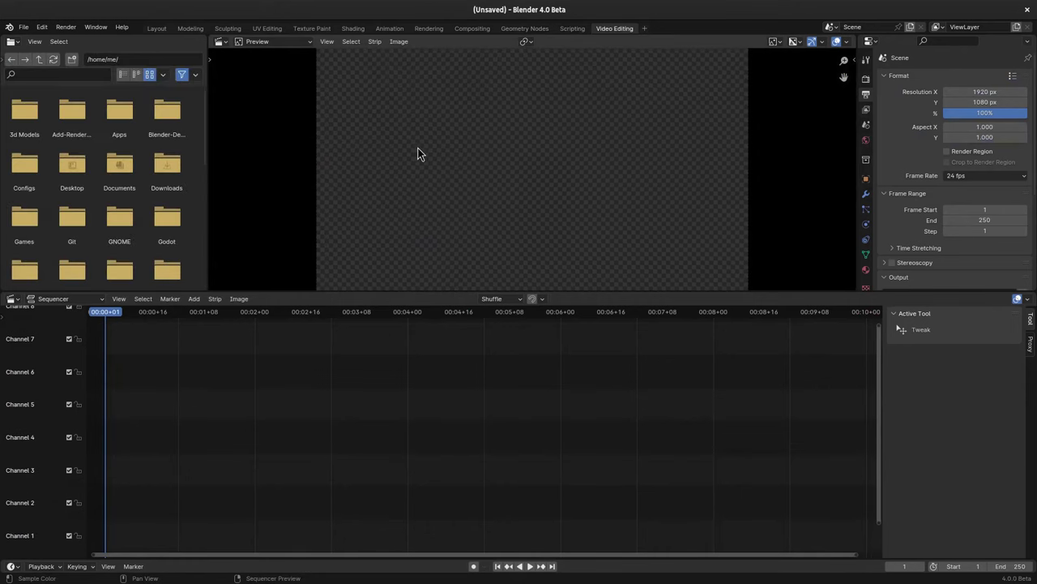
pyautogui.moveTo(209, 38); pyautogui.dragTo(79, 52)
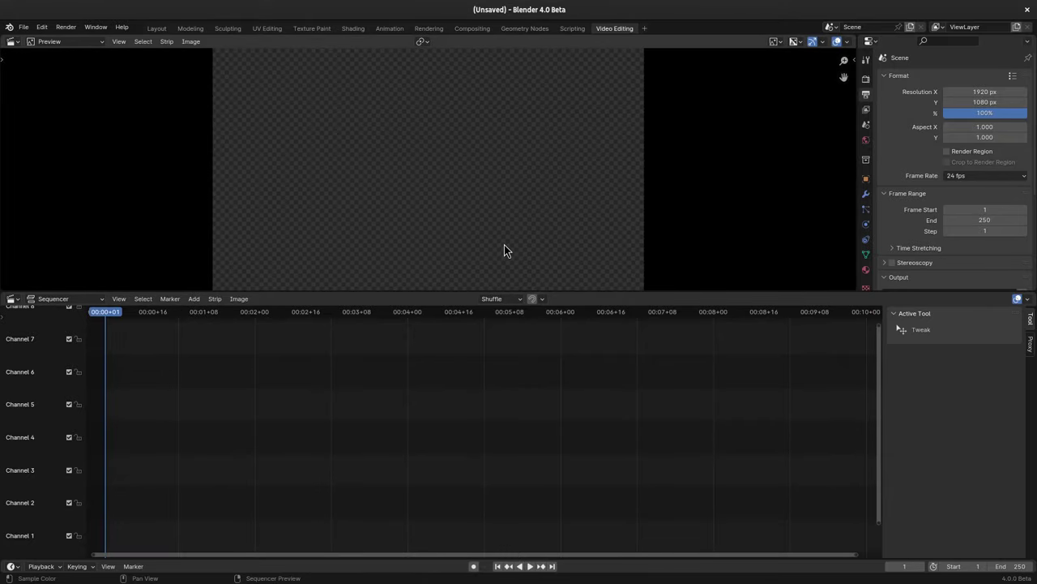
# Bring mii.webm and terminal demo.mp4 from the Blender-Demo folder into the sequencer as strips.
pyautogui.press('super')
pyautogui.click(335, 262)
pyautogui.keyDown('super'); pyautogui.moveTo(335, 261); pyautogui.dragTo(762, 256); pyautogui.keyUp('super')
pyautogui.moveTo(696, 93); pyautogui.dragTo(316, 457)
pyautogui.moveTo(700, 93); pyautogui.dragTo(271, 357)
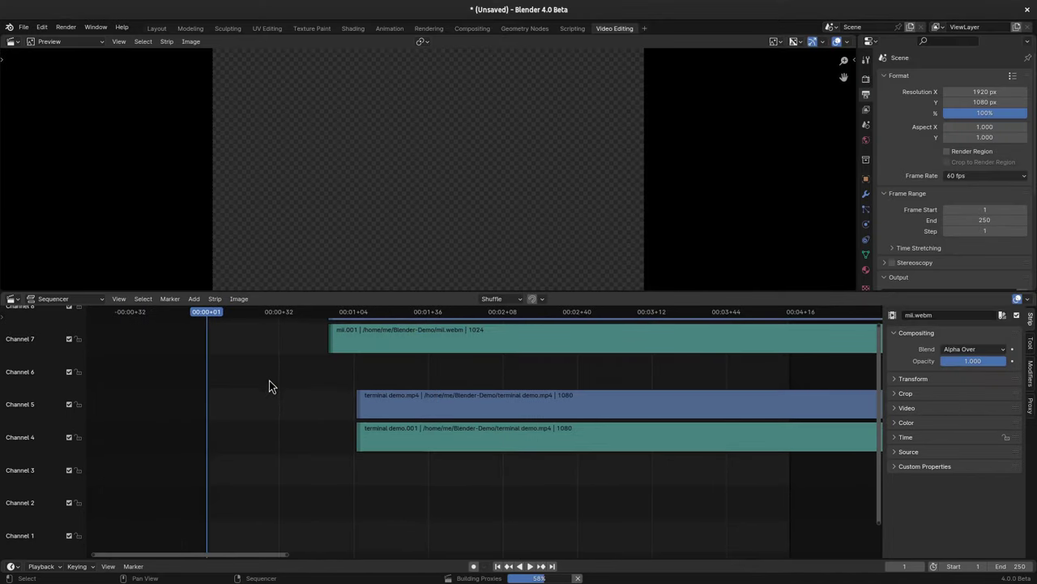
# Delete the sound strips of mii.webm and terminal demo.mp4, keeping only the two video strips.
pyautogui.click(312, 397)
pyautogui.press('Delete')
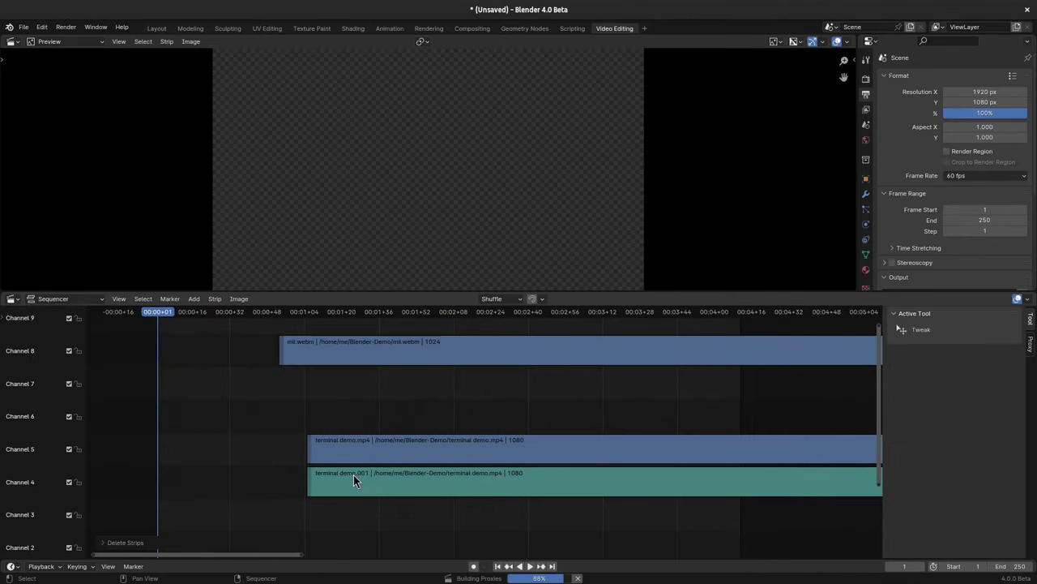
pyautogui.click(355, 478)
pyautogui.press('Delete')
# Move the mii.webm strip down to channel 6, directly above the terminal demo.mp4 strip.
pyautogui.click(364, 357)
pyautogui.click(573, 412)
pyautogui.scroll(-3, 375, 419)
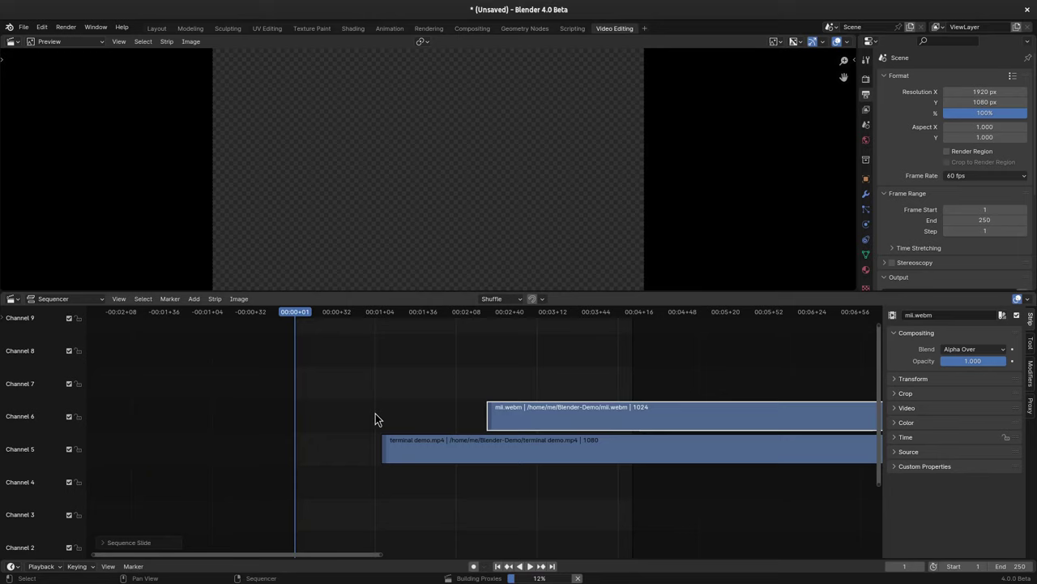
pyautogui.click(445, 484)
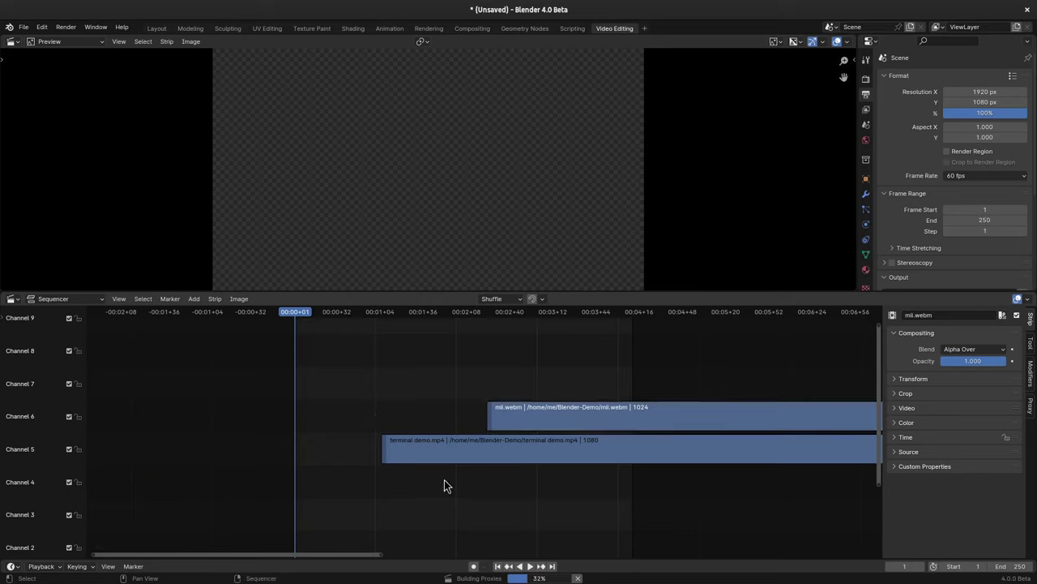
# Set the scene's end frame to 4000.
pyautogui.click(1015, 566)
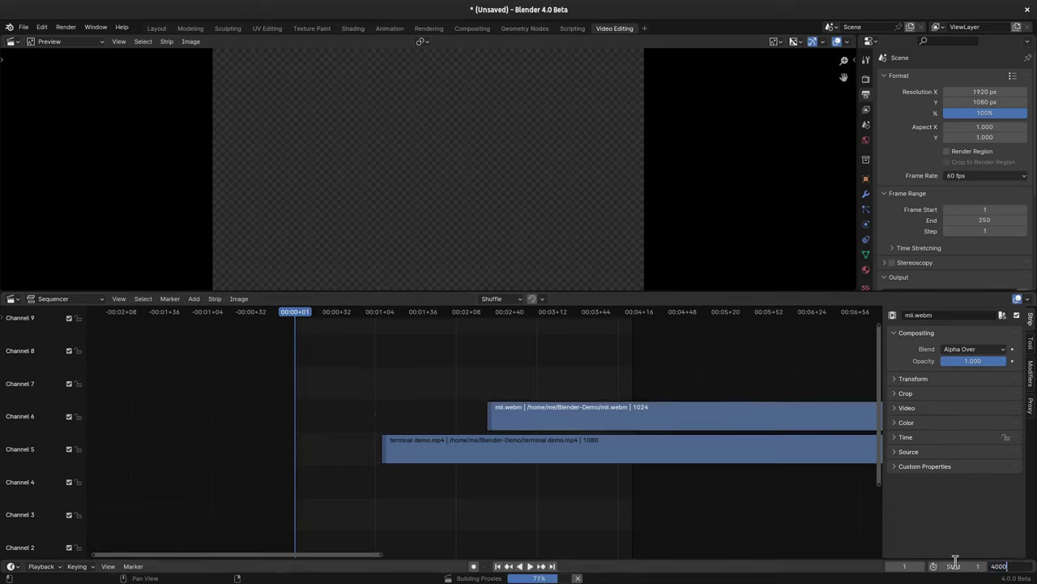
pyautogui.write('4000')
pyautogui.press('Return')
# Slide the terminal demo.mp4 strip close to the timeline start and the mii.webm strip to about 5 seconds, then scrub to 4 seconds.
pyautogui.scroll(-2, 461, 475)
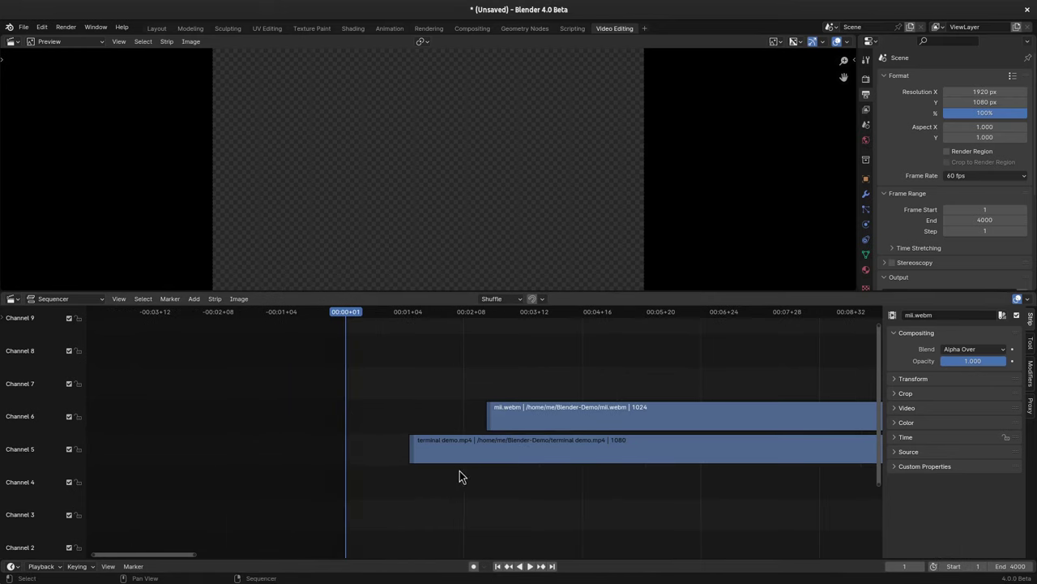
pyautogui.moveTo(459, 451); pyautogui.dragTo(398, 447)
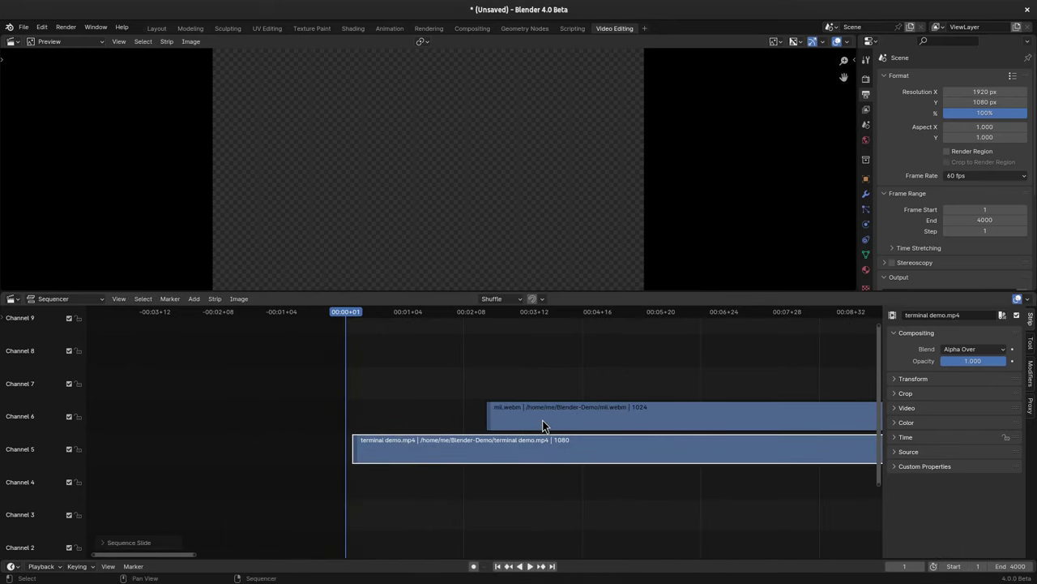
pyautogui.moveTo(543, 425); pyautogui.dragTo(703, 426)
pyautogui.click(466, 312)
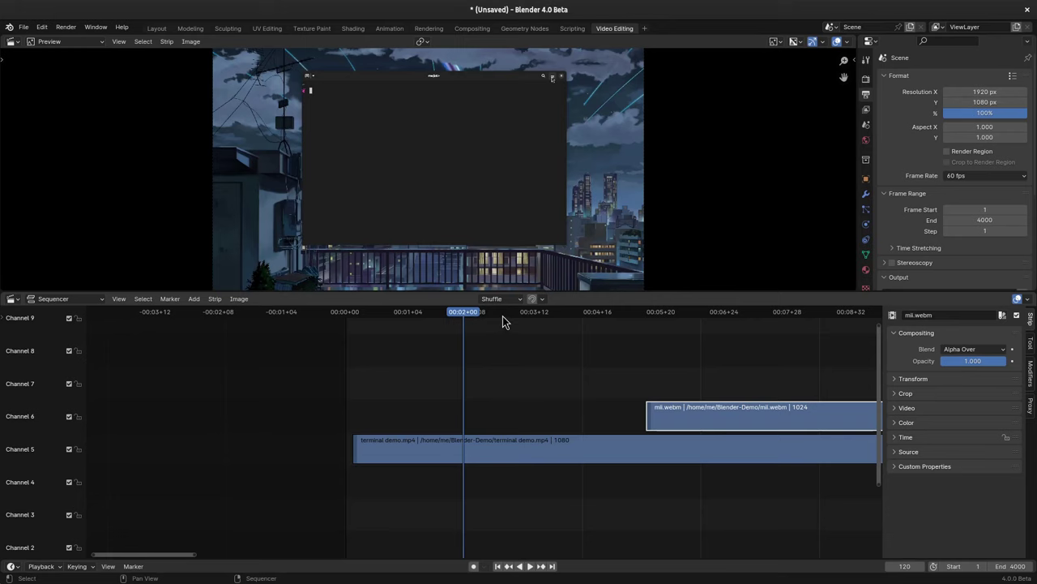
pyautogui.moveTo(504, 317); pyautogui.dragTo(582, 321)
# Preview the footage around 8 seconds and reposition the mii.webm strip to start just before 5 seconds, overlapping terminal demo.mp4.
pyautogui.scroll(-3, 559, 348)
pyautogui.moveTo(560, 349); pyautogui.dragTo(187, 363, button='middle')
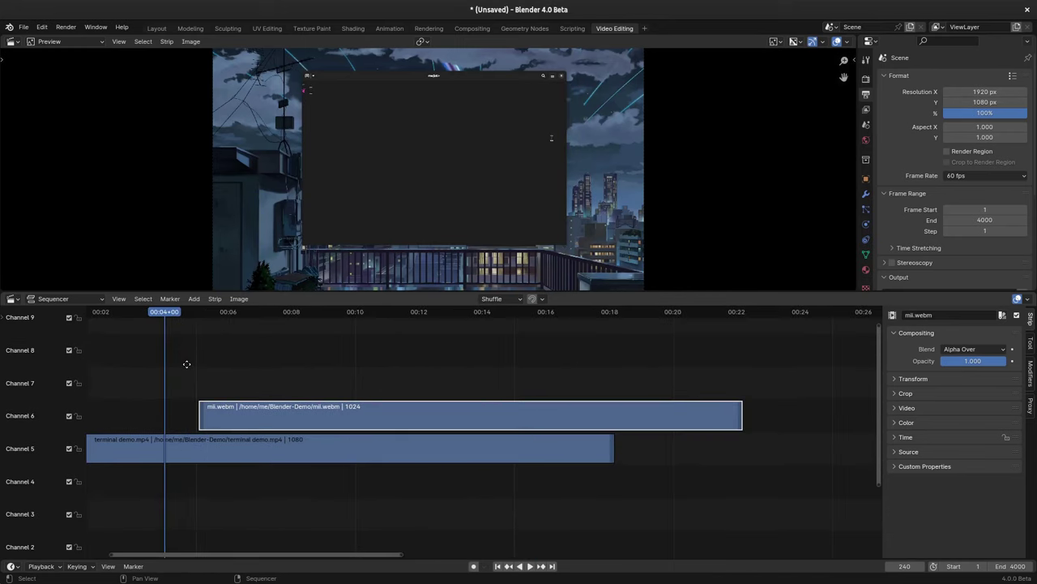
pyautogui.moveTo(251, 409); pyautogui.dragTo(368, 411)
pyautogui.click(289, 316)
pyautogui.press('space')
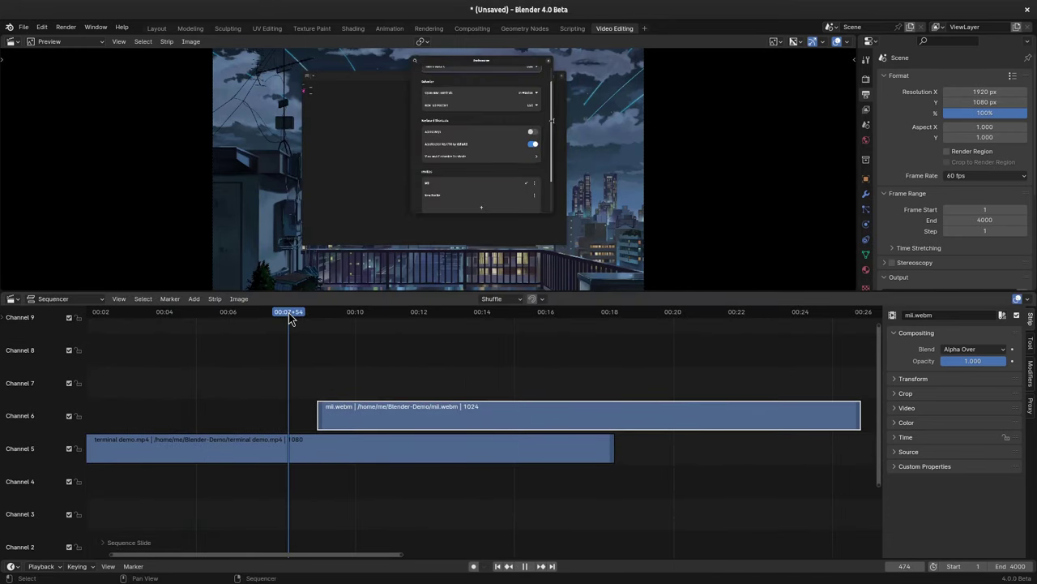
pyautogui.press('space')
pyautogui.moveTo(467, 417); pyautogui.dragTo(338, 417)
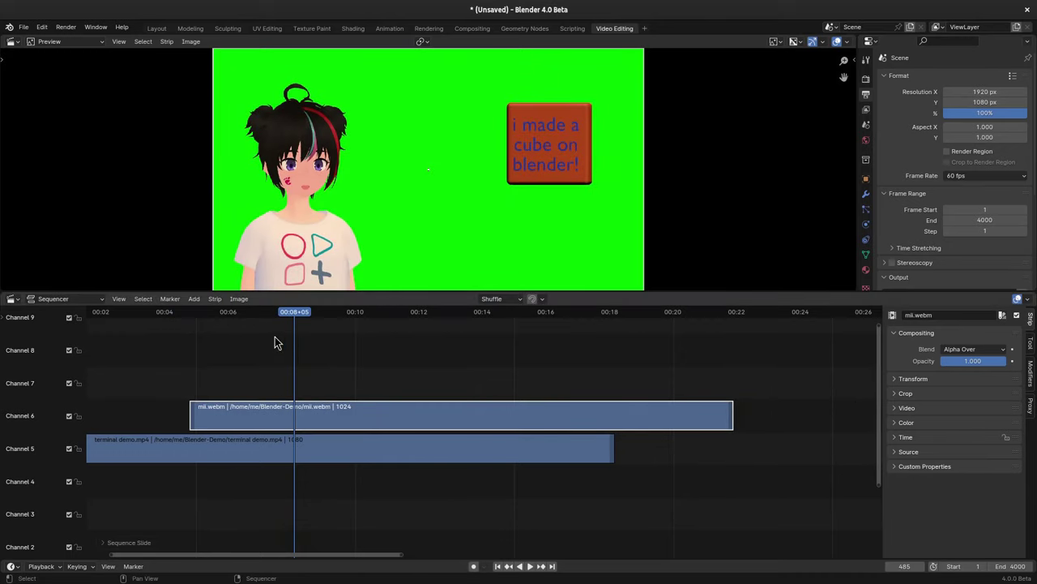
pyautogui.click(280, 316)
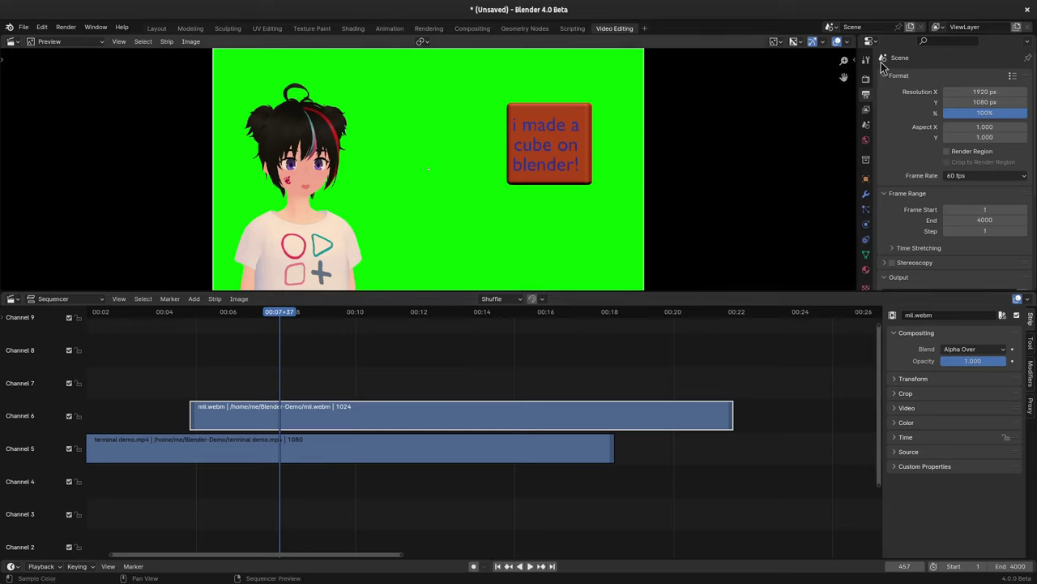
# Create a new scene with copied settings and name it Green.
pyautogui.click(912, 29)
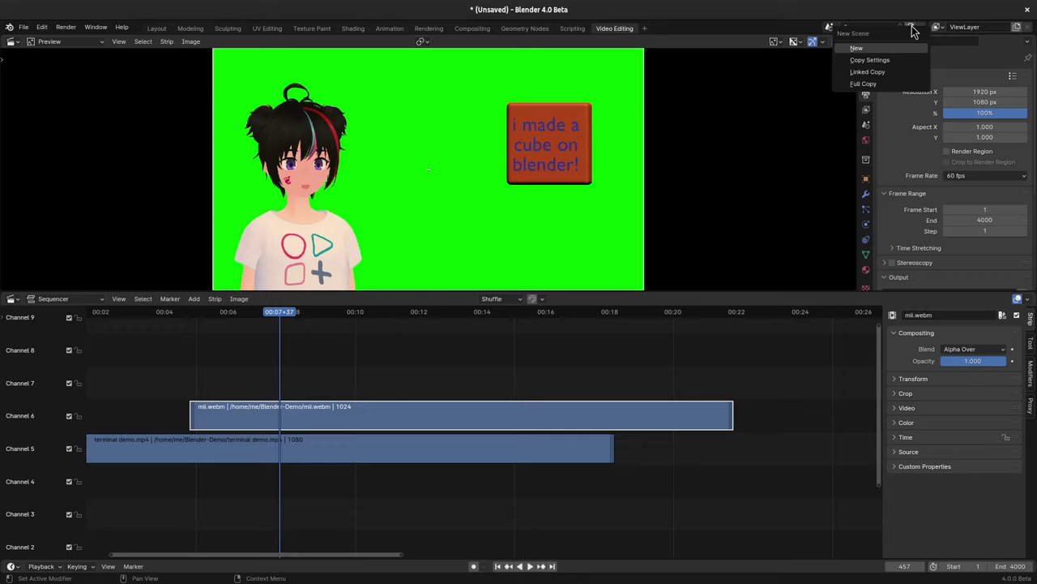
pyautogui.click(889, 62)
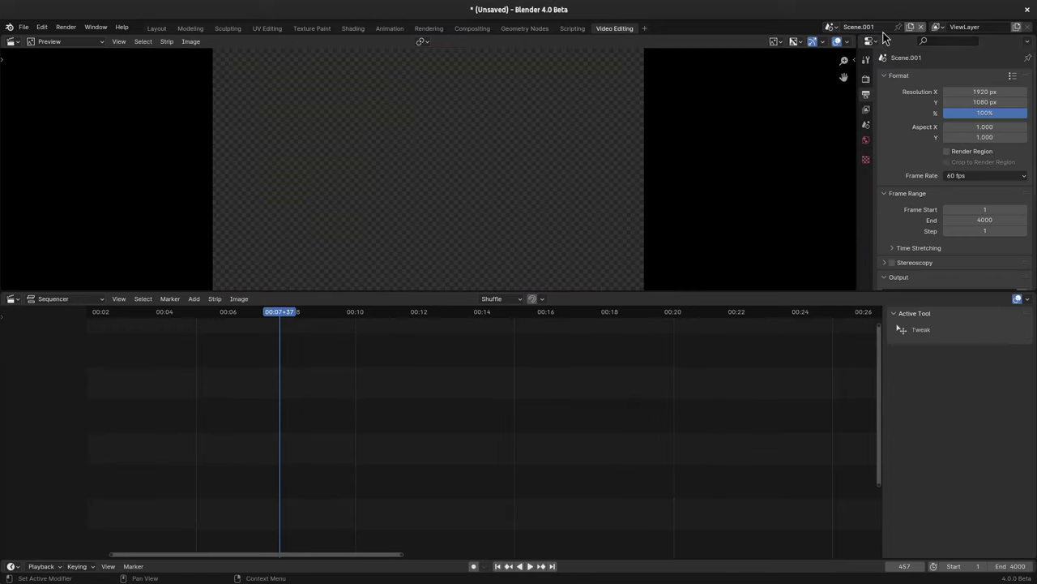
pyautogui.click(883, 27)
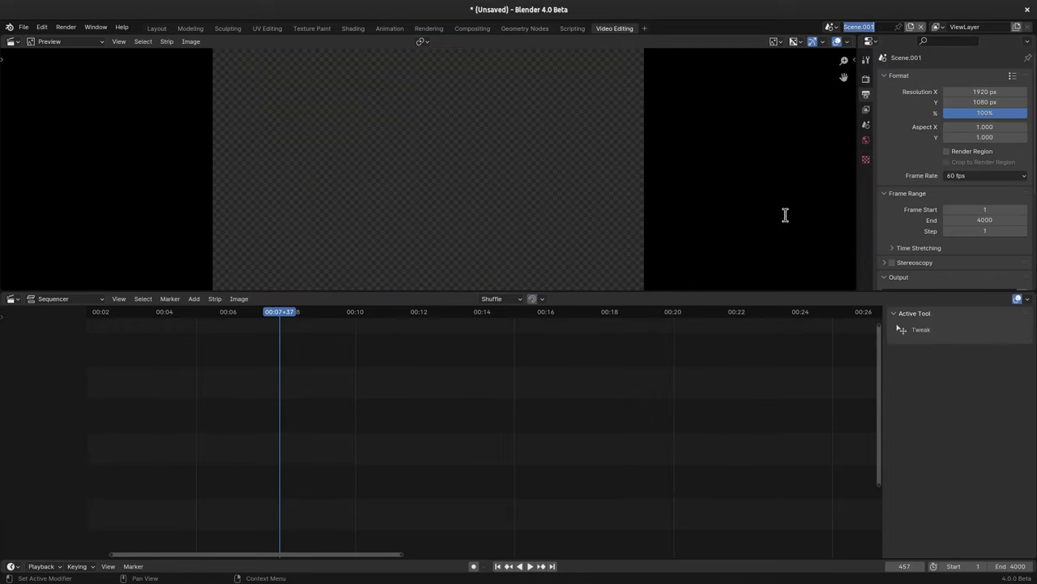
pyautogui.write('Green')
pyautogui.press('Return')
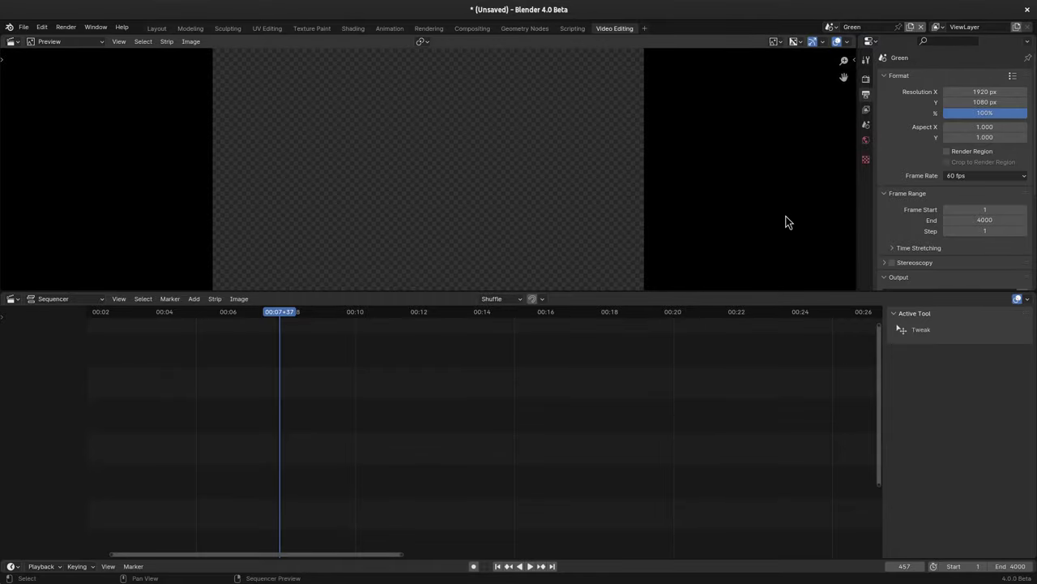
# Bring mii.webm from the Blender-Demo folder into the Green scene's sequencer.
pyautogui.press('super')
pyautogui.click(781, 313)
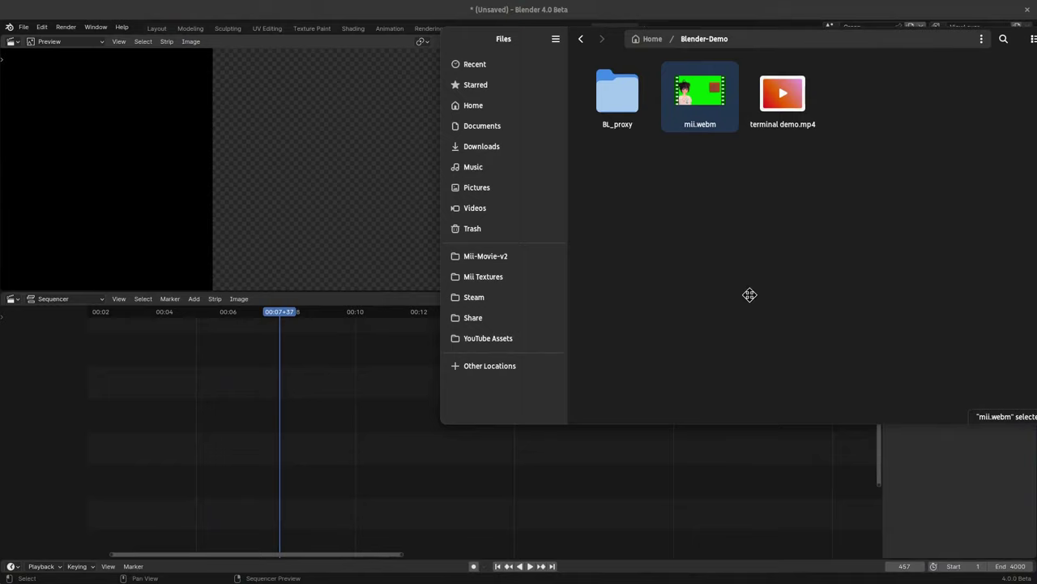
pyautogui.moveTo(745, 93); pyautogui.dragTo(291, 388)
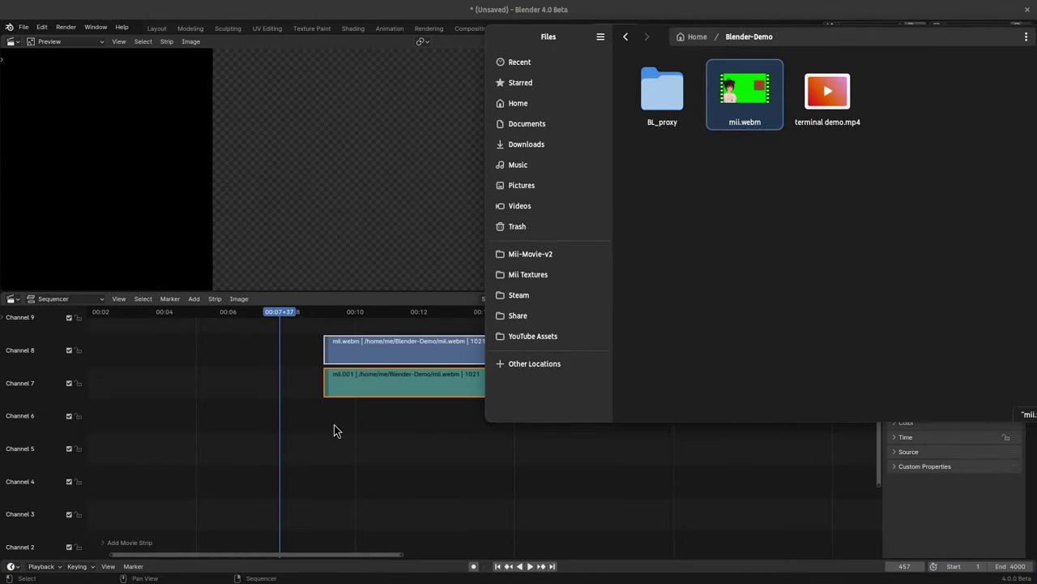
pyautogui.click(359, 427)
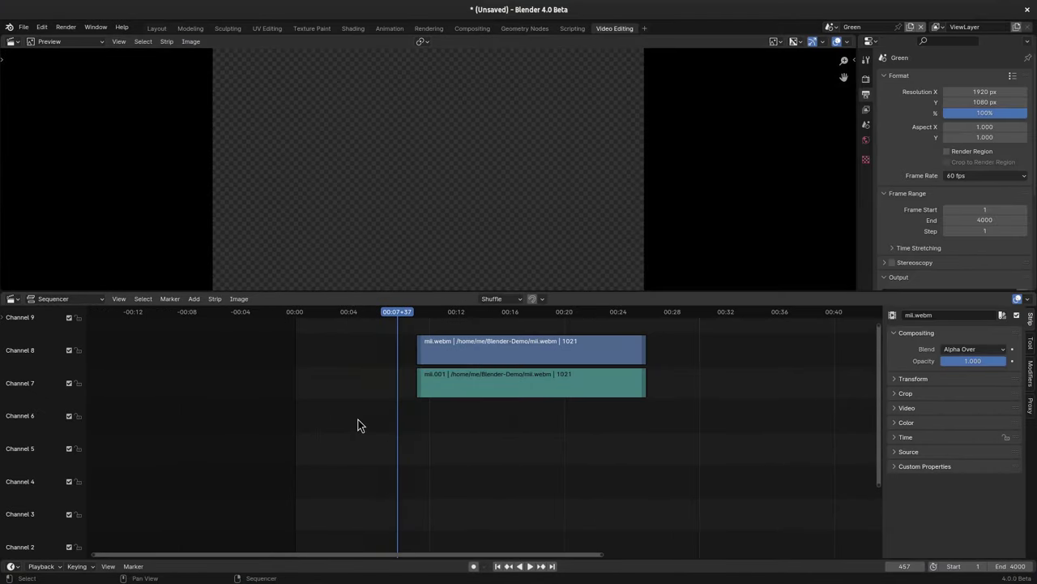
# Delete the mii.webm sound strip and move its video strip to the timeline start in channel 6.
pyautogui.click(480, 402)
pyautogui.press('Delete')
pyautogui.moveTo(477, 345); pyautogui.dragTo(359, 412)
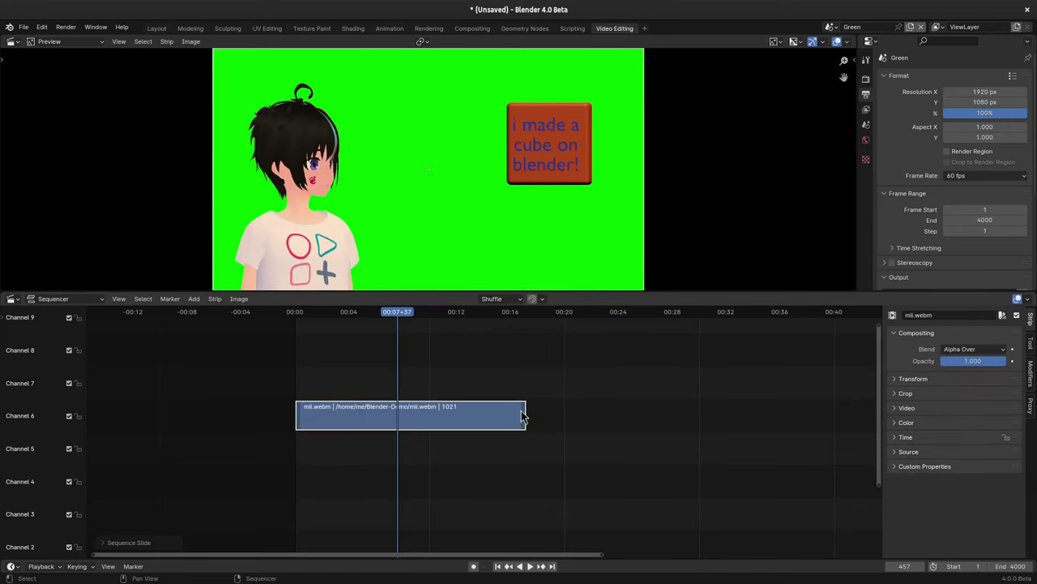
# Move the playhead to the end of the mii.webm strip and set the Green scene's end frame to 1018.
pyautogui.click(523, 313)
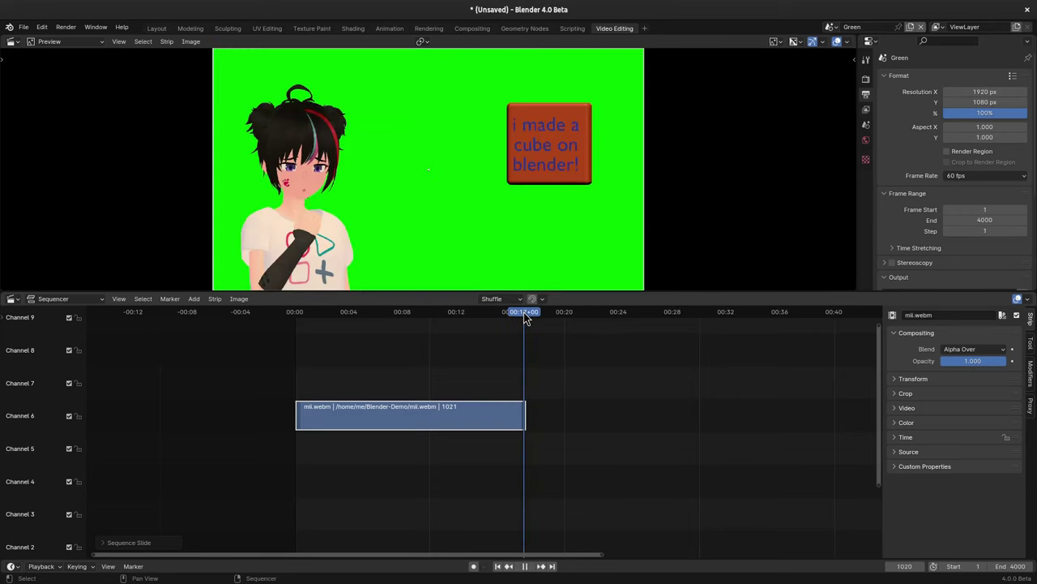
pyautogui.click(1020, 567)
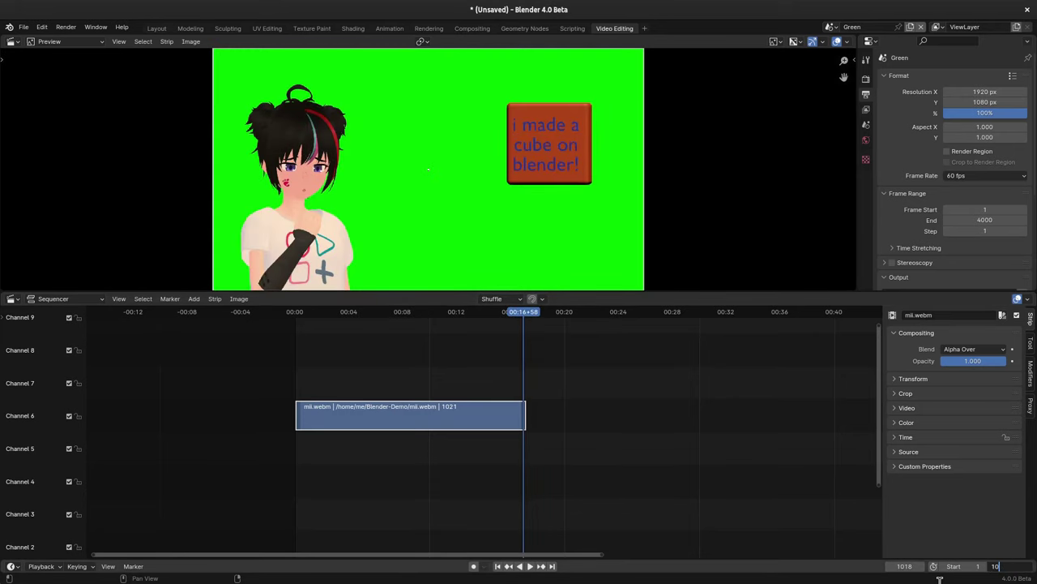
pyautogui.write('1018')
pyautogui.press('Return')
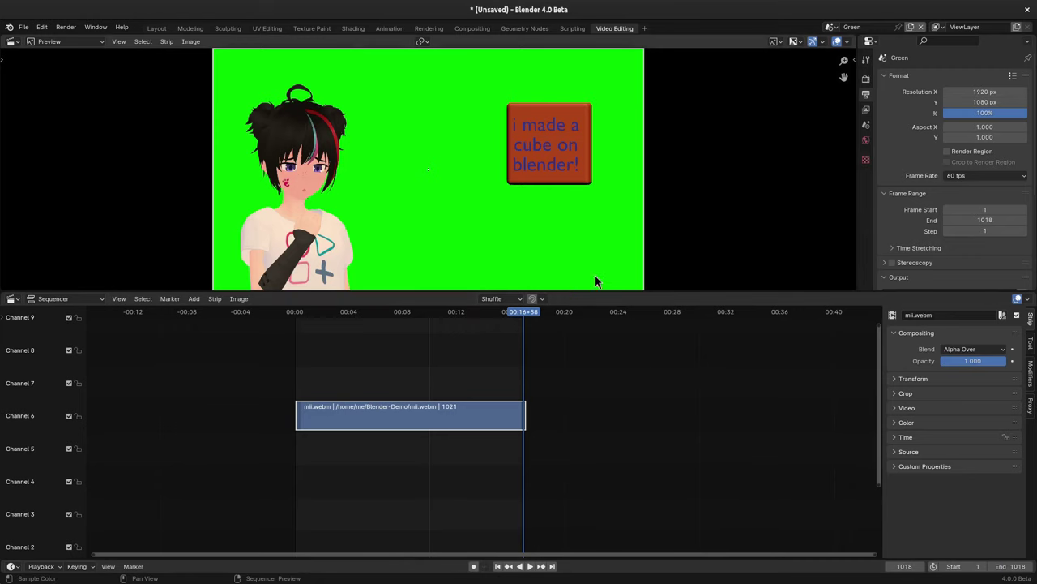
# Enable compositing nodes for the Green scene in the Compositing workspace and delete the Render Layers node.
pyautogui.click(472, 29)
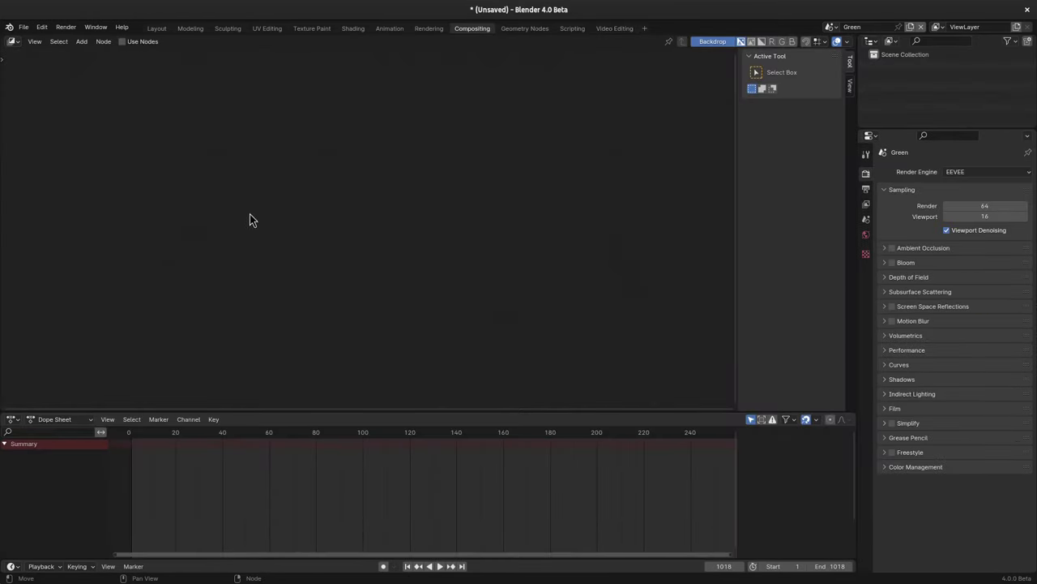
pyautogui.click(123, 41)
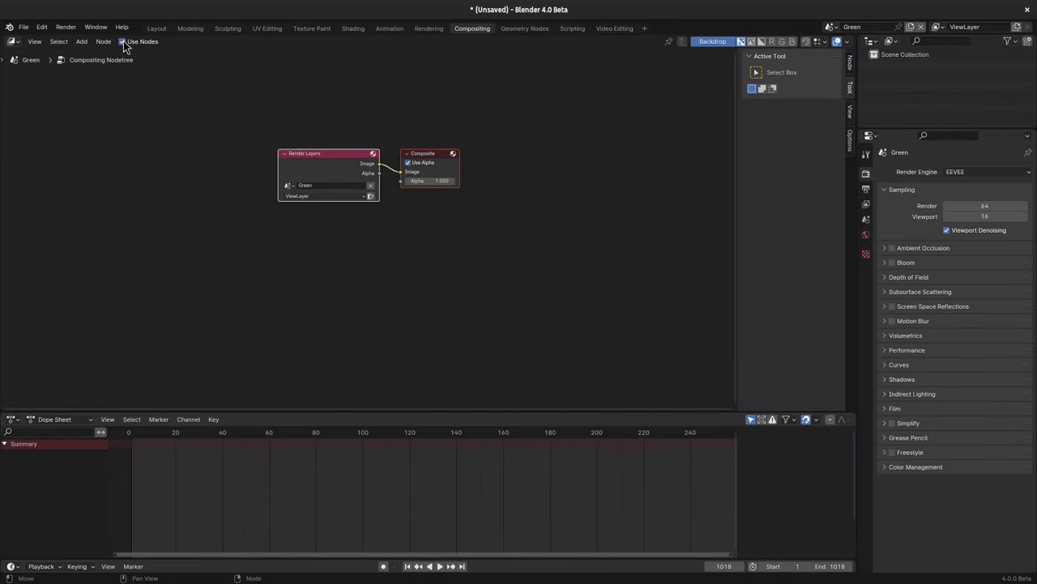
pyautogui.click(317, 153)
pyautogui.press('Delete')
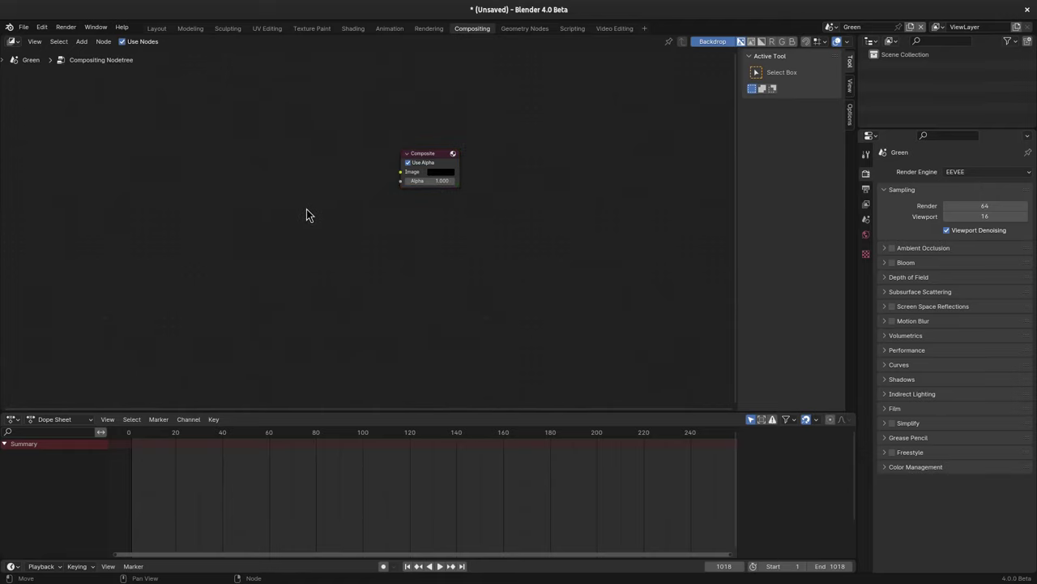
# Add a Movie Clip input node to the left of the Composite node.
pyautogui.hotkey('shift', 'a')
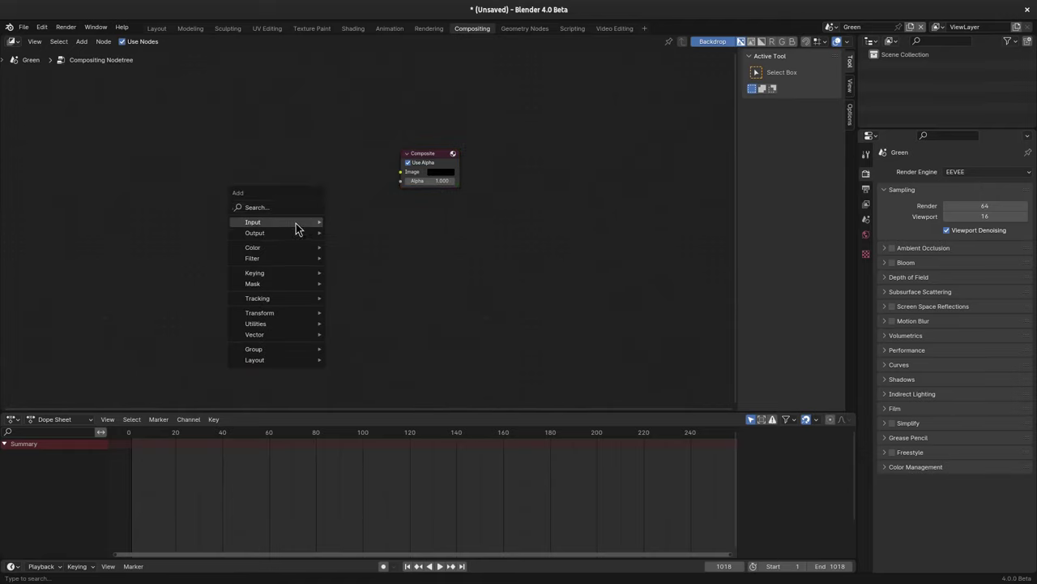
pyautogui.moveTo(296, 223)
pyautogui.click(399, 268)
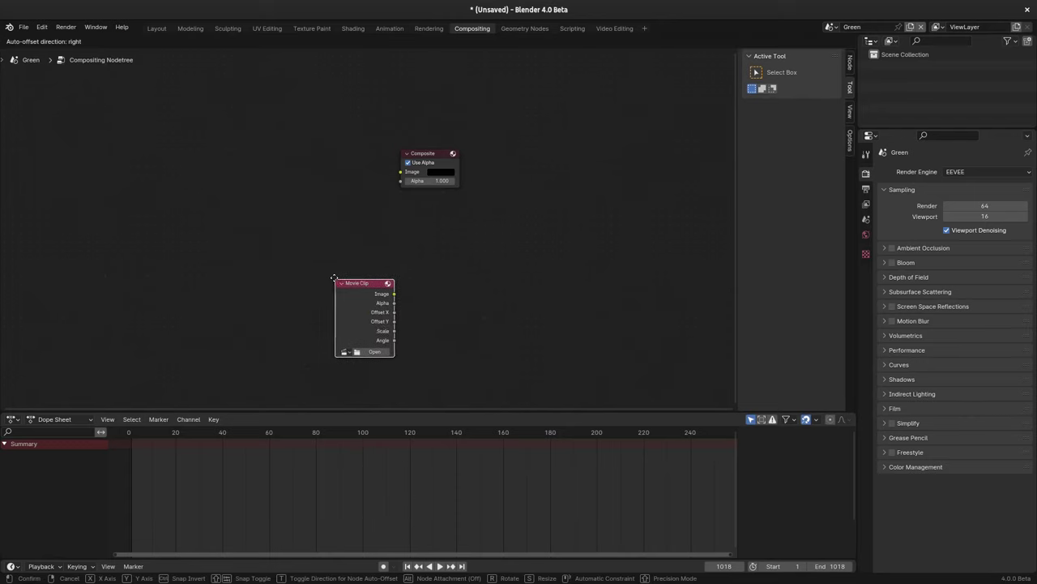
pyautogui.click(273, 203)
pyautogui.scroll(3, 378, 260)
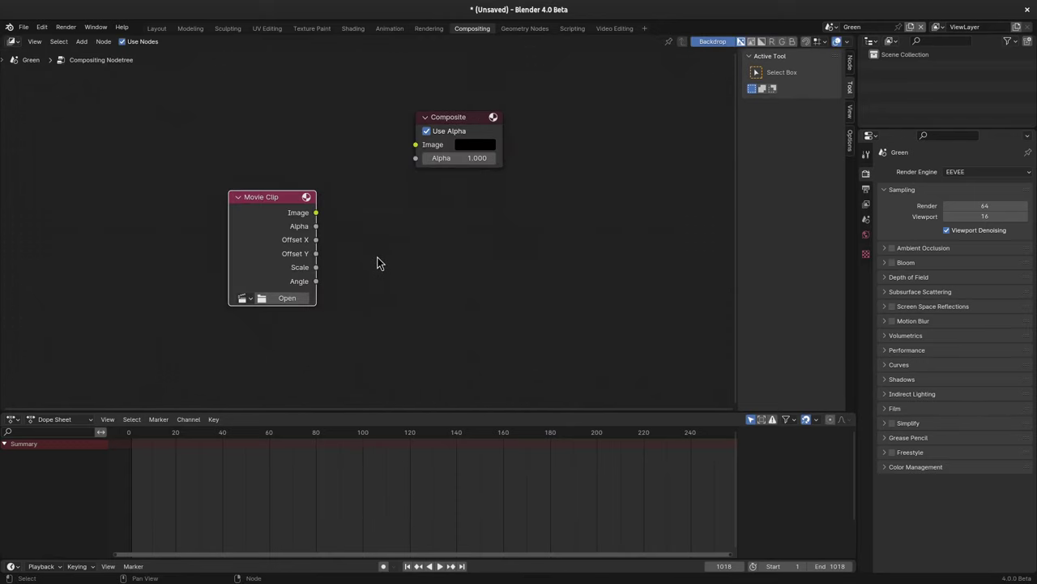
# Load mii.webm from the Blender-Demo folder into the Movie Clip node and connect its Image output to the Composite node's Image input.
pyautogui.click(261, 322)
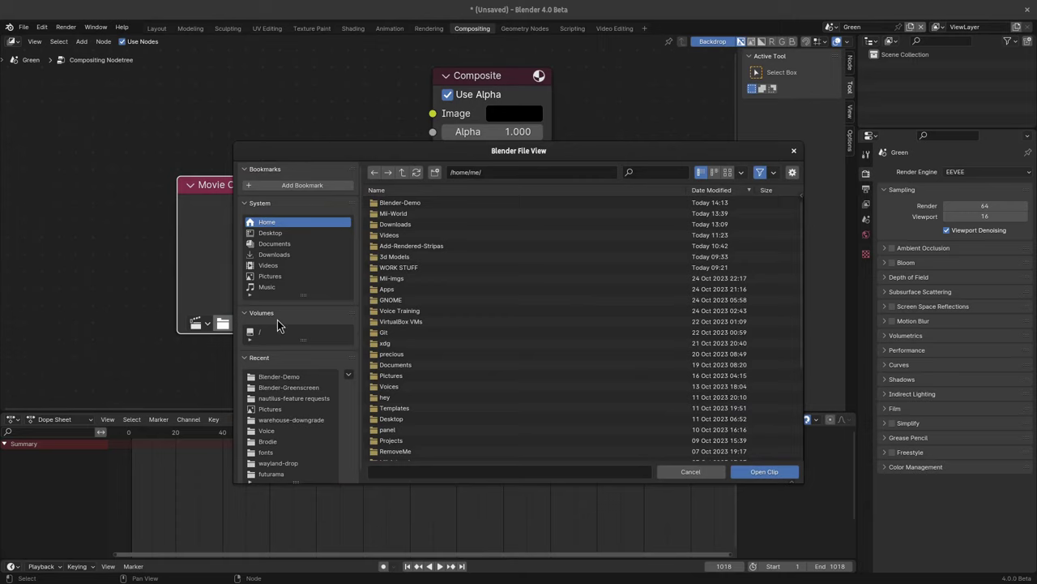
pyautogui.click(408, 209)
pyautogui.click(411, 213)
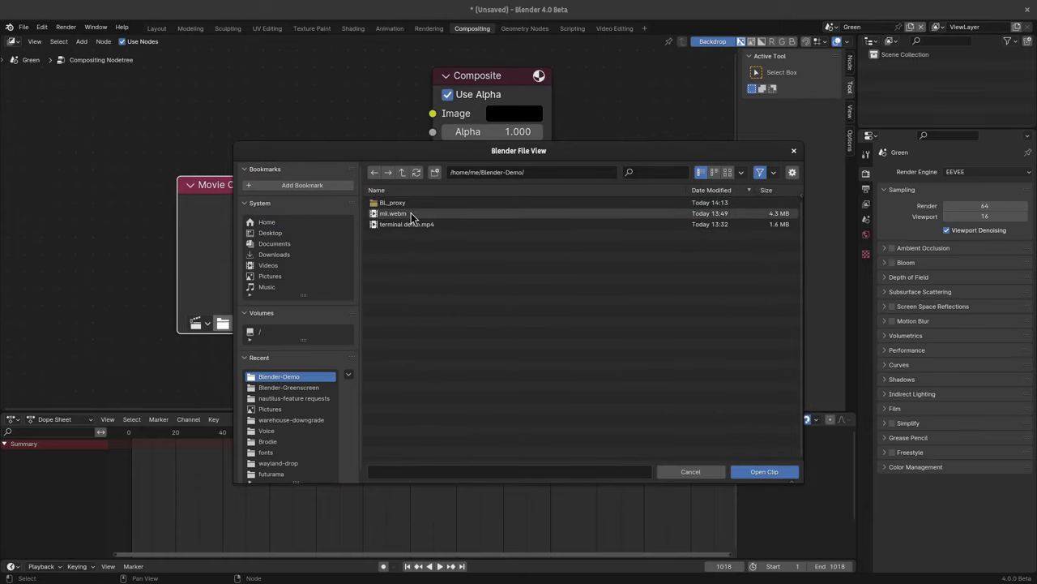
pyautogui.doubleClick(411, 213)
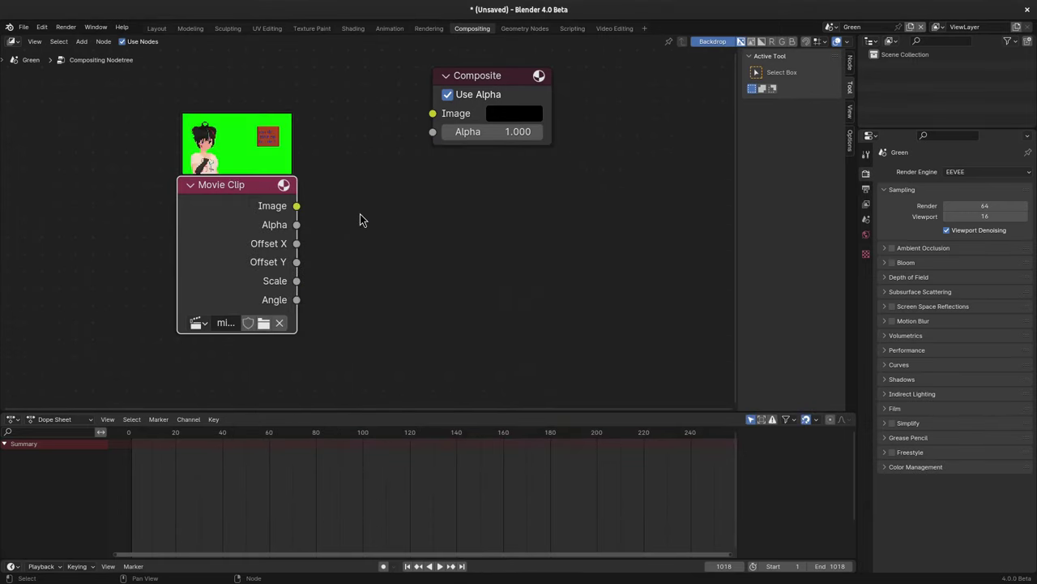
pyautogui.moveTo(298, 206); pyautogui.dragTo(430, 113)
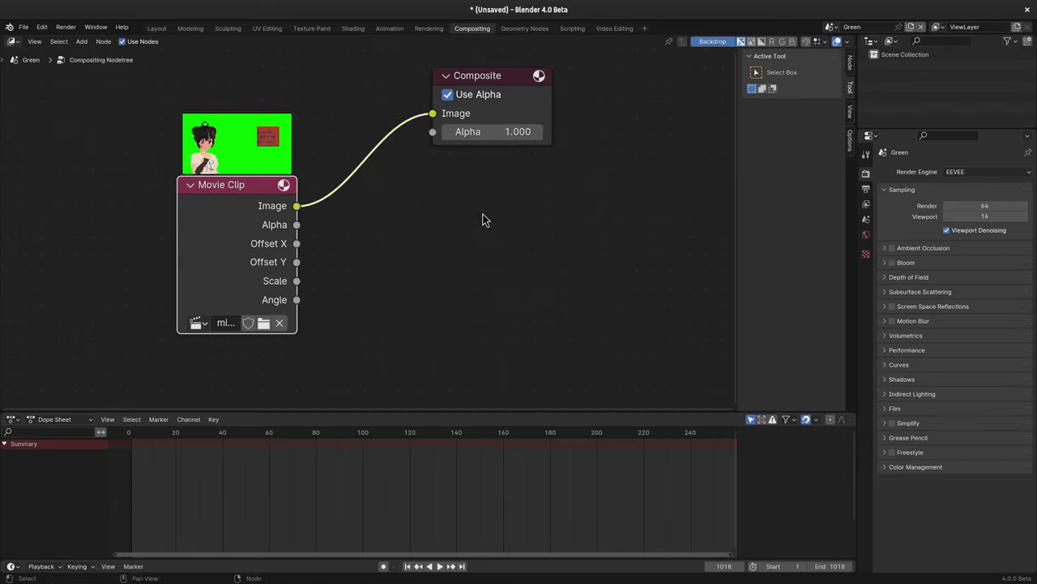
# Add a Viewer node fed by the Movie Clip's Image output, keep the backdrop on and hide the node editor's sidebar.
pyautogui.hotkey('shift', 'a')
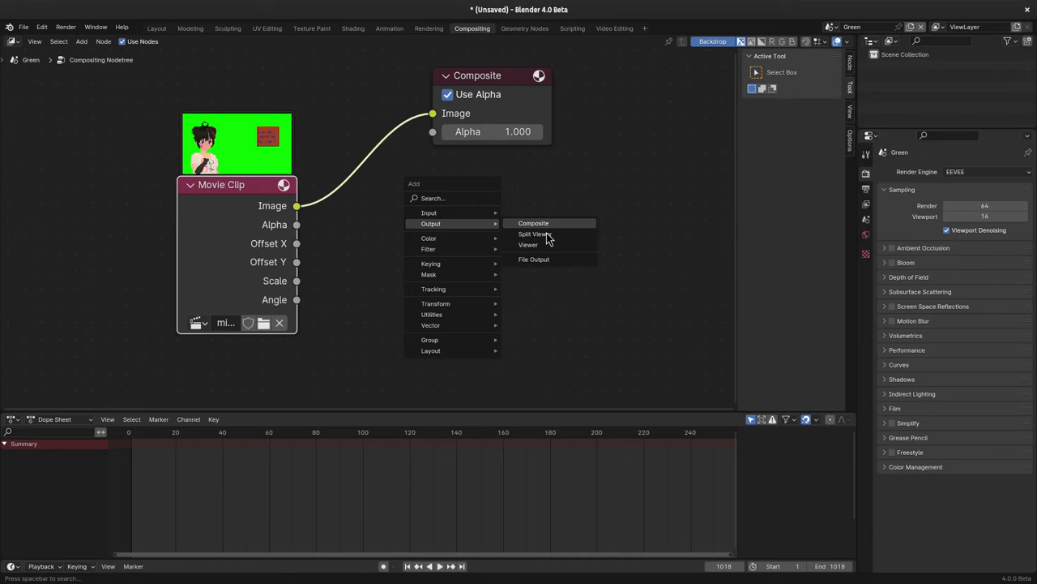
pyautogui.click(537, 242)
pyautogui.click(543, 236)
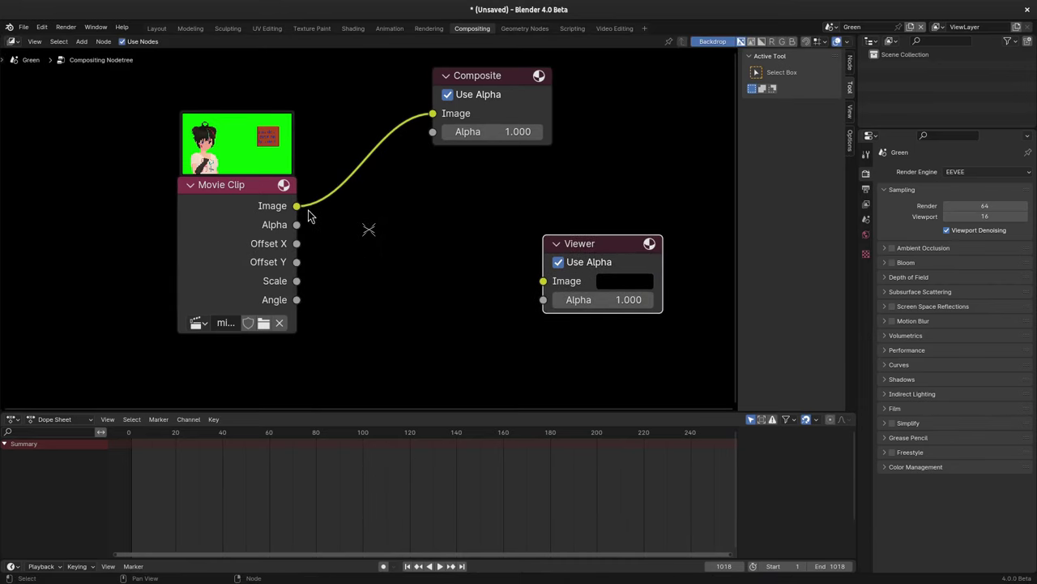
pyautogui.moveTo(298, 206); pyautogui.dragTo(548, 281)
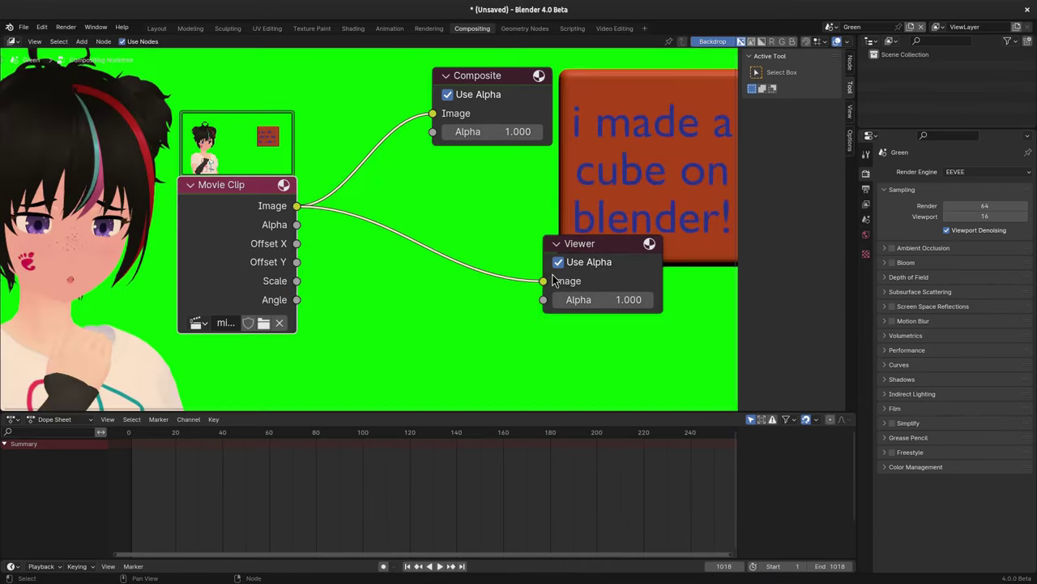
pyautogui.click(710, 42)
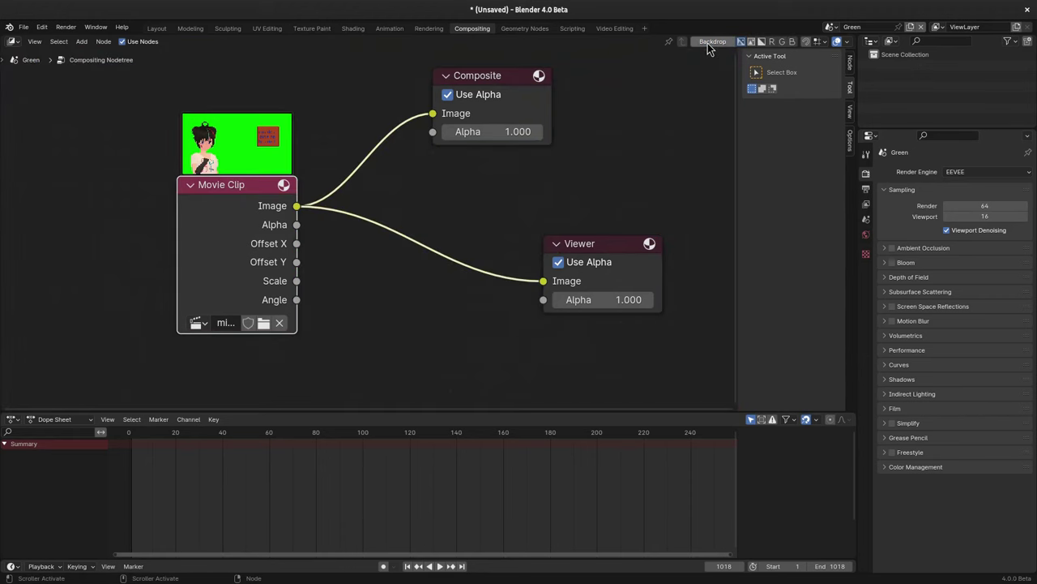
pyautogui.click(707, 43)
pyautogui.press('n')
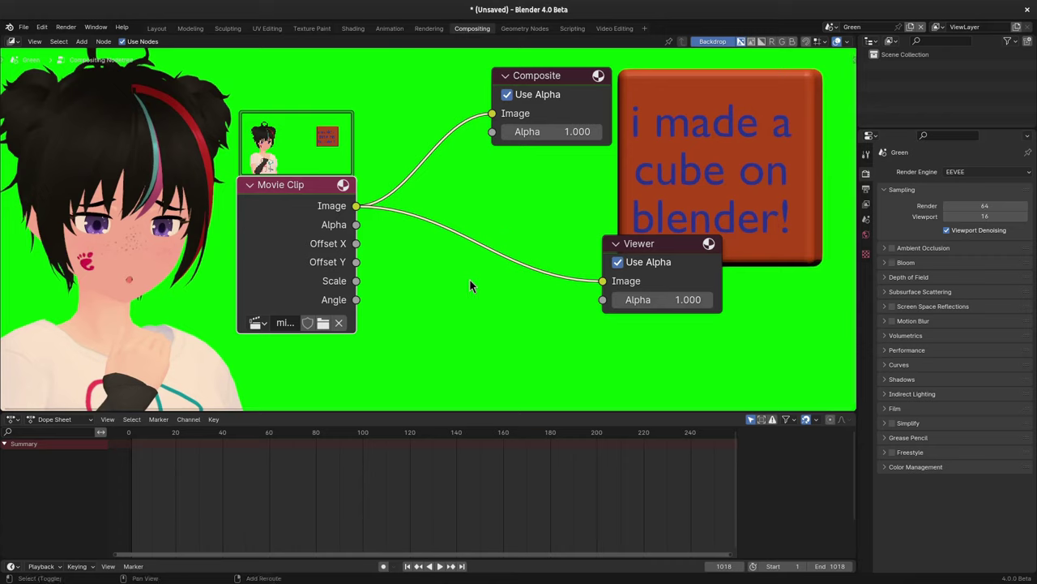
# Insert a Keying node on the link between the Movie Clip and Viewer nodes.
pyautogui.hotkey('shift', 'a')
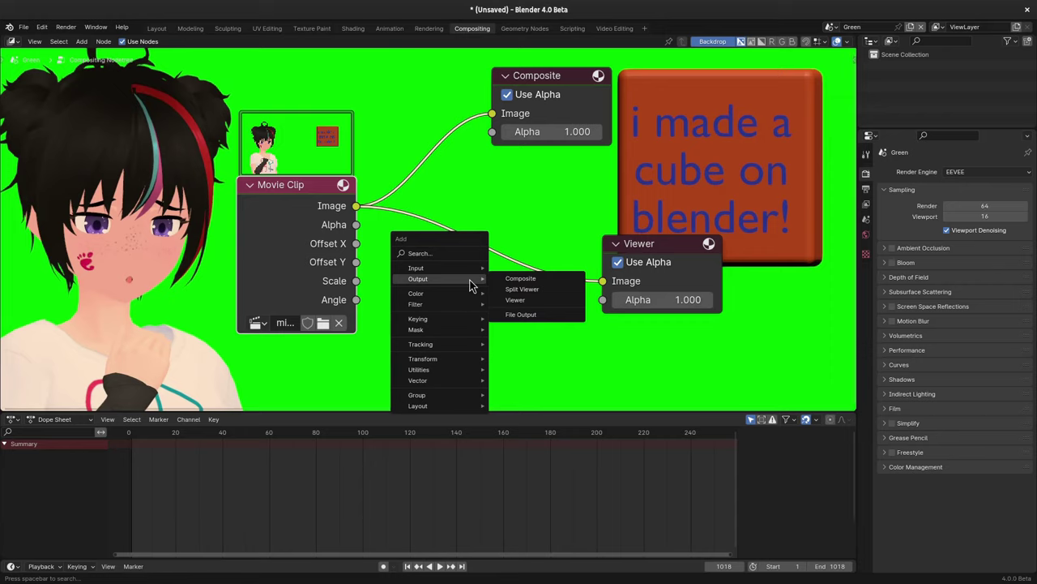
pyautogui.hotkey('shift', 'a')
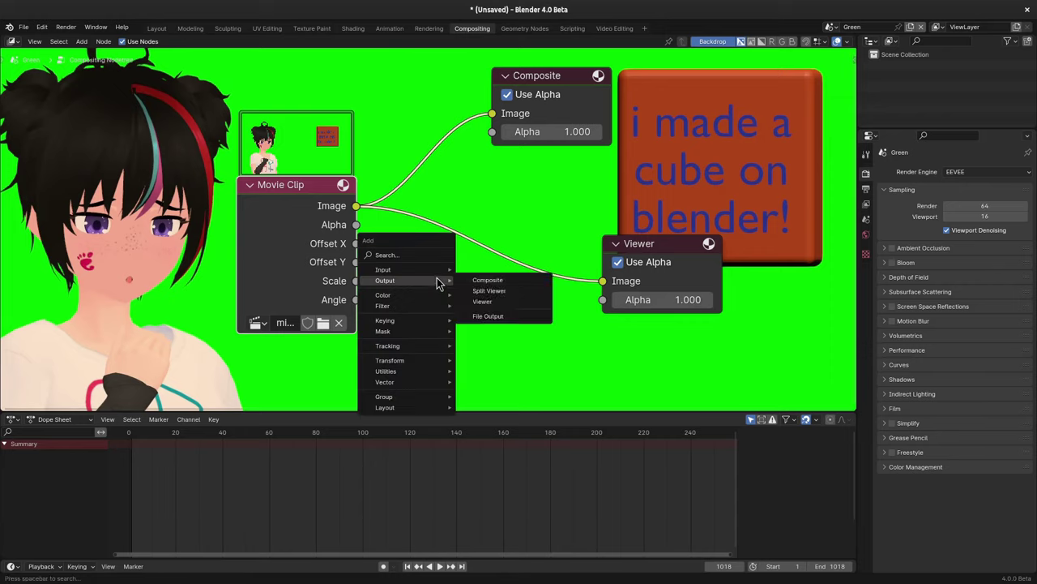
pyautogui.click(422, 256)
pyautogui.write('key')
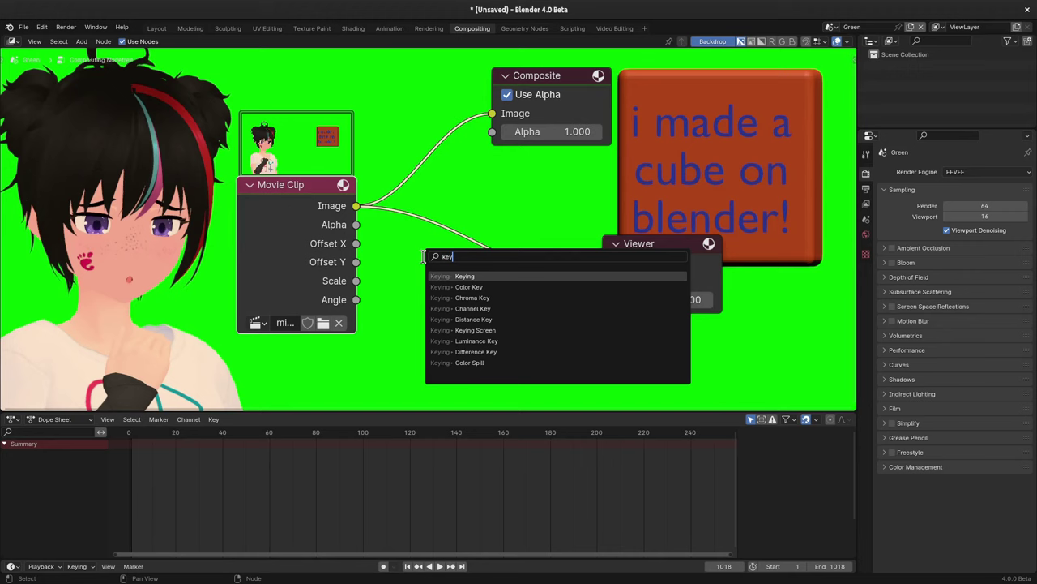
pyautogui.click(465, 277)
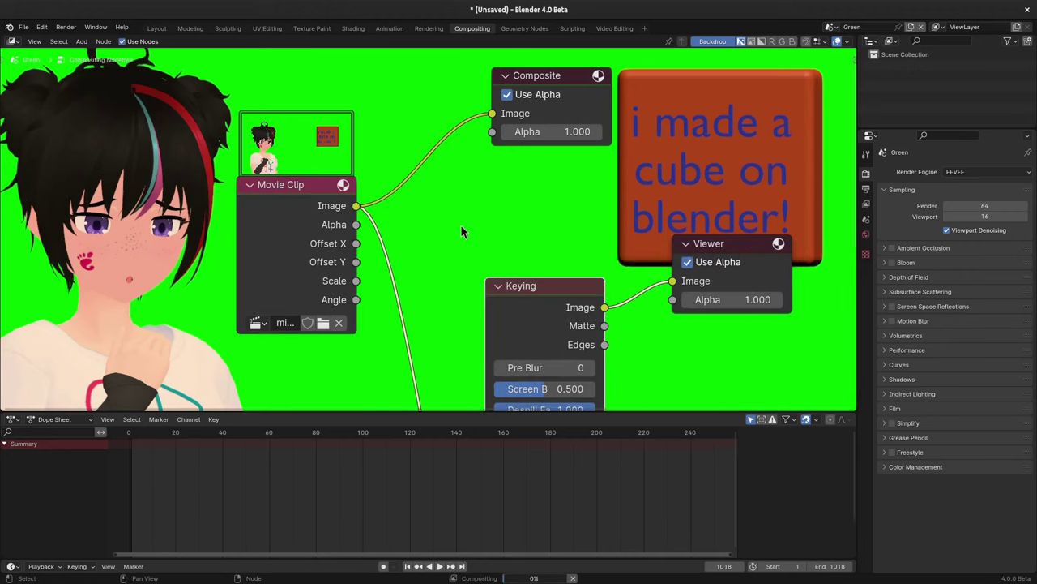
pyautogui.moveTo(507, 291); pyautogui.dragTo(480, 215)
pyautogui.scroll(-1, 473, 267)
pyautogui.press('Home')
pyautogui.moveTo(387, 194); pyautogui.dragTo(384, 179, button='middle')
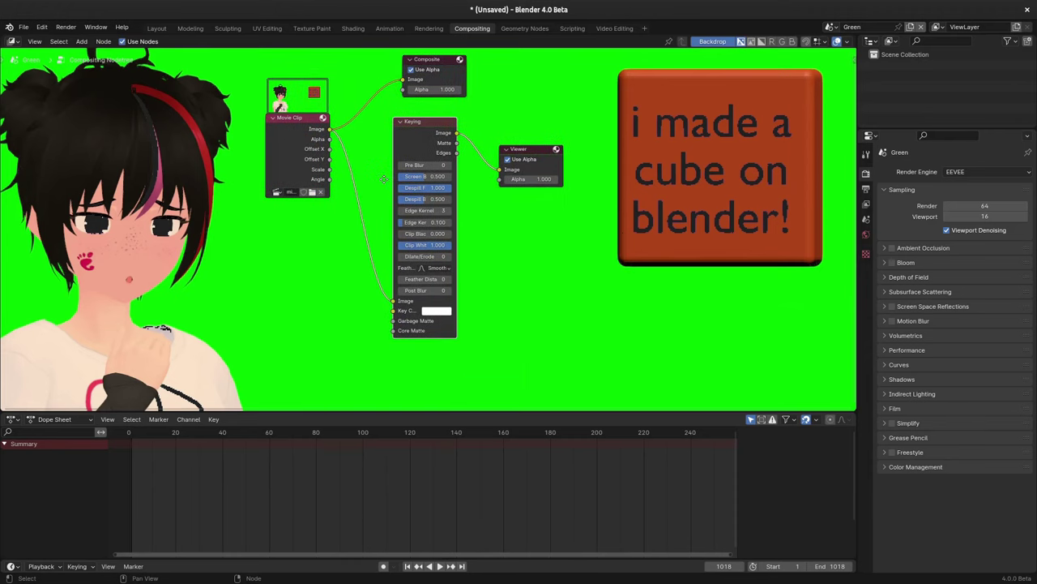
# Set the Keying node's key color by sampling the green background in the backdrop.
pyautogui.click(437, 312)
pyautogui.click(496, 280)
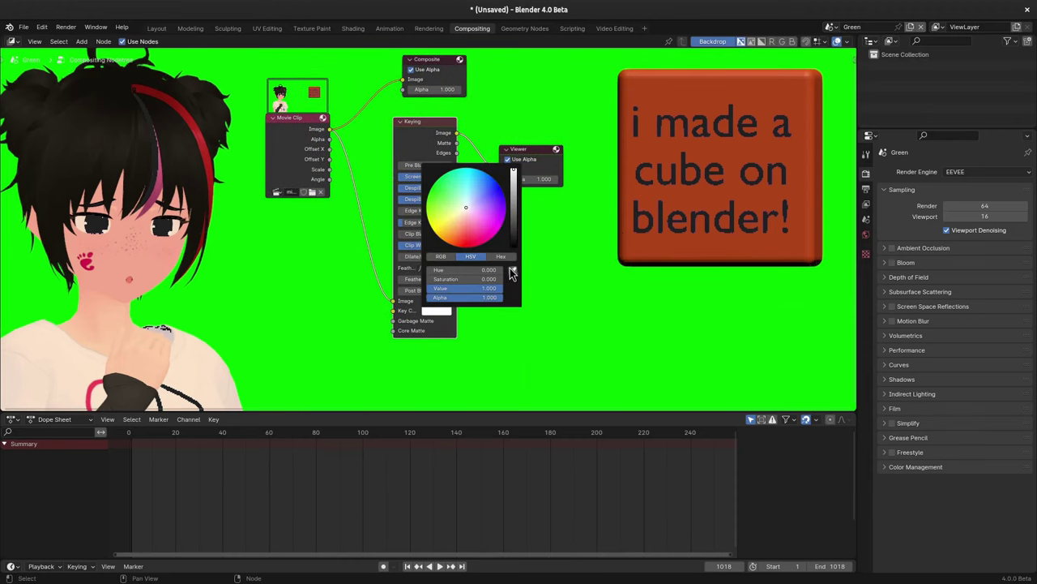
pyautogui.click(515, 274)
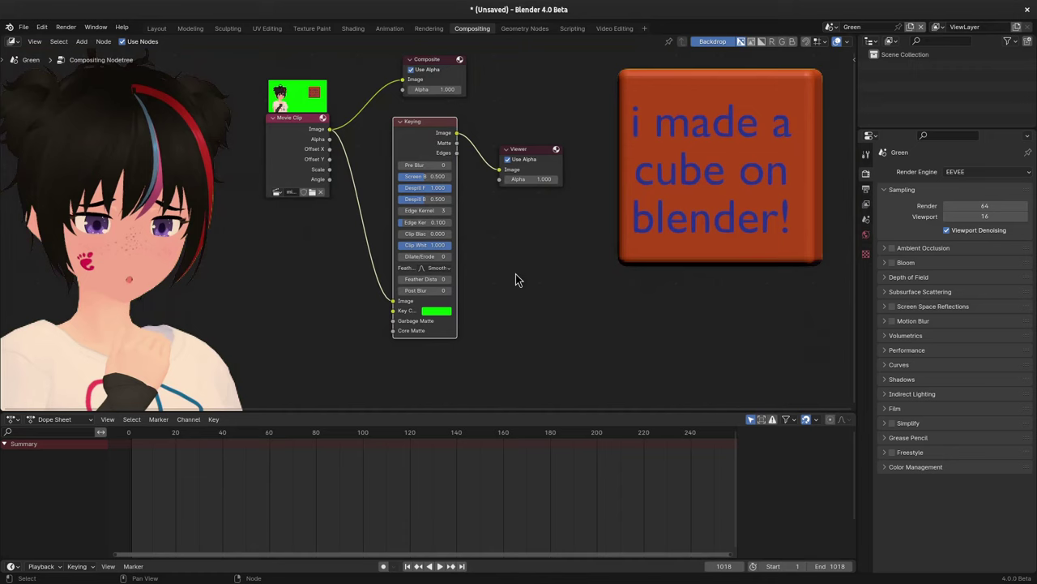
pyautogui.scroll(1, 452, 243)
pyautogui.scroll(1, 451, 205)
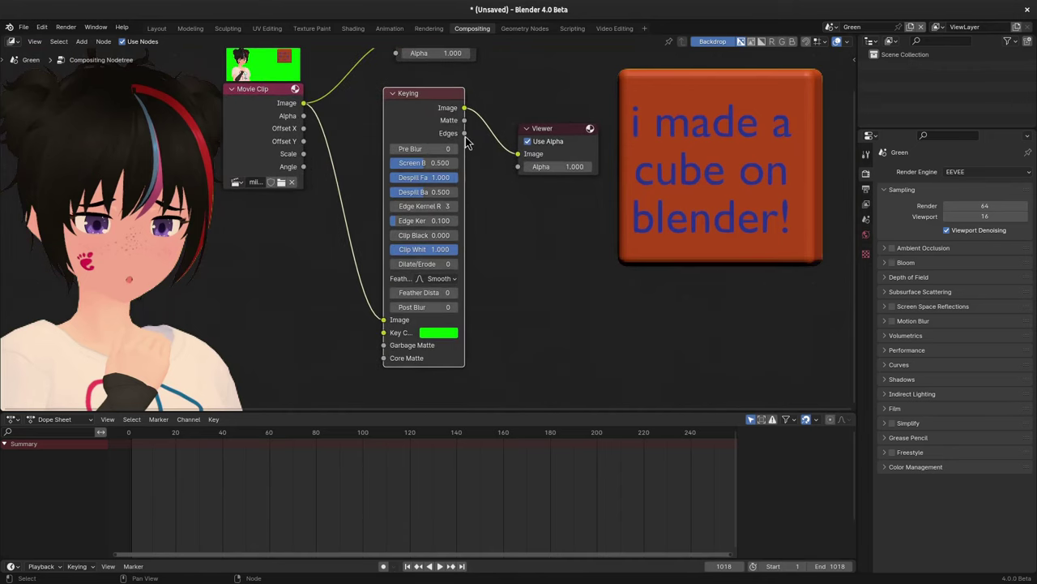
pyautogui.scroll(-1, 521, 265)
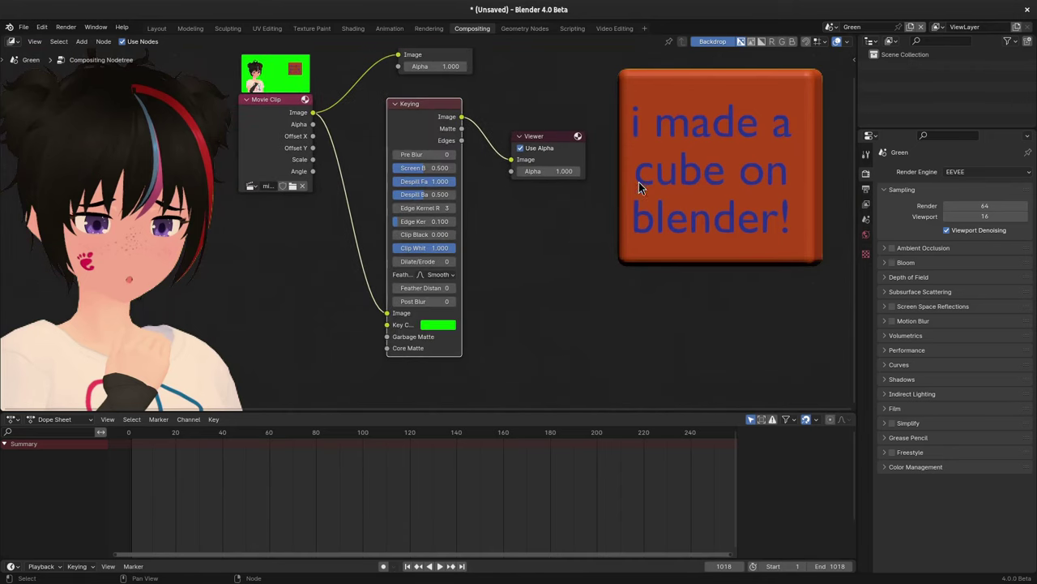
# Switch to the original Scene in the Video Editing workspace and delete its mii.webm strip.
pyautogui.click(833, 27)
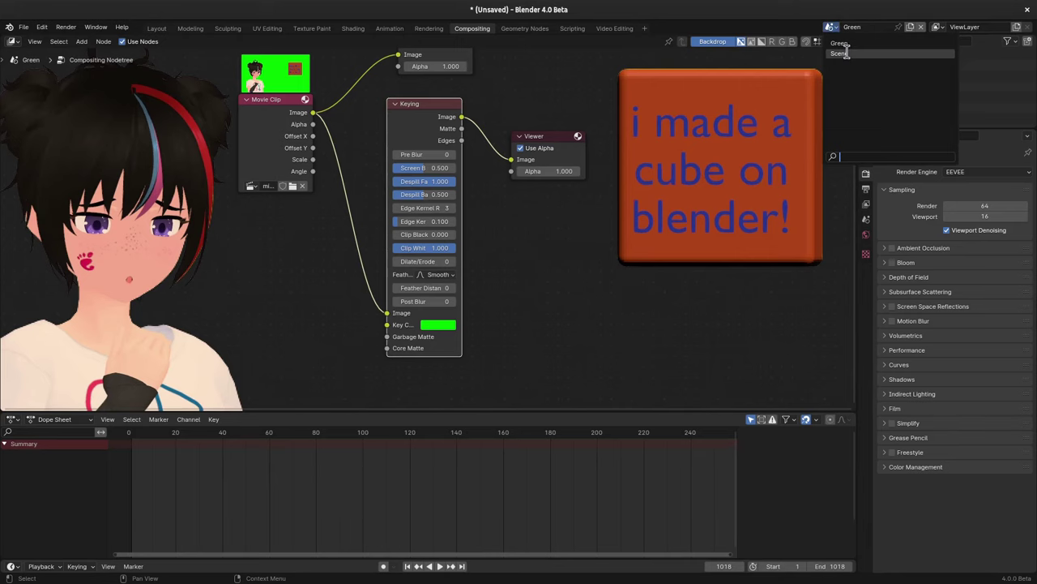
pyautogui.click(839, 52)
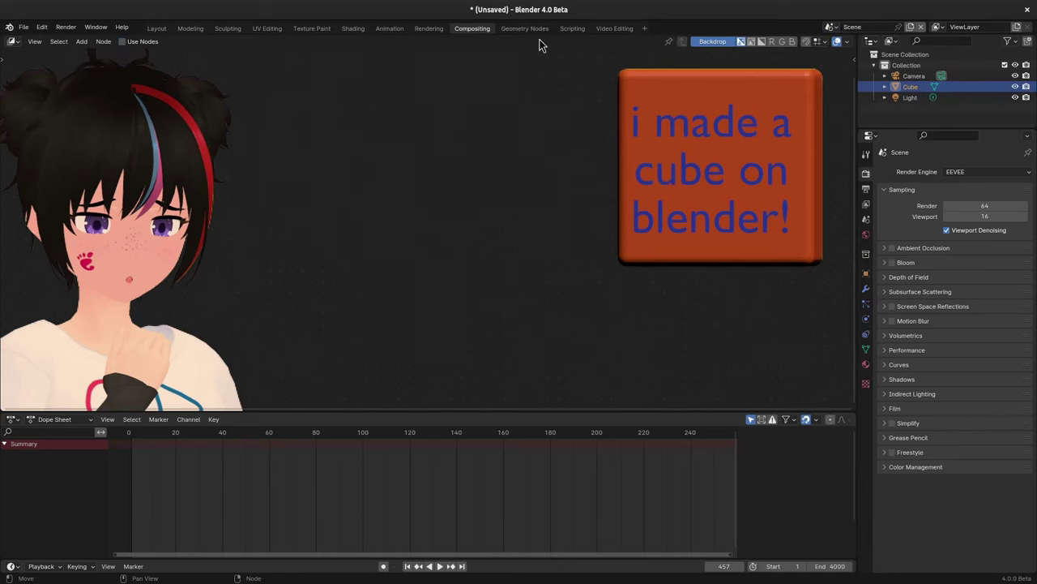
pyautogui.click(619, 30)
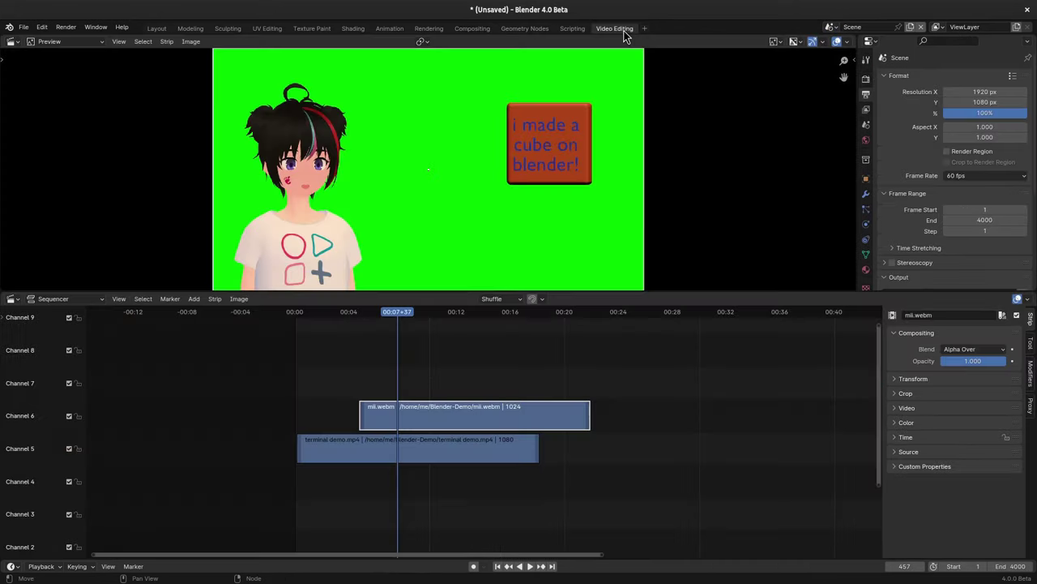
pyautogui.click(450, 408)
pyautogui.press('Delete')
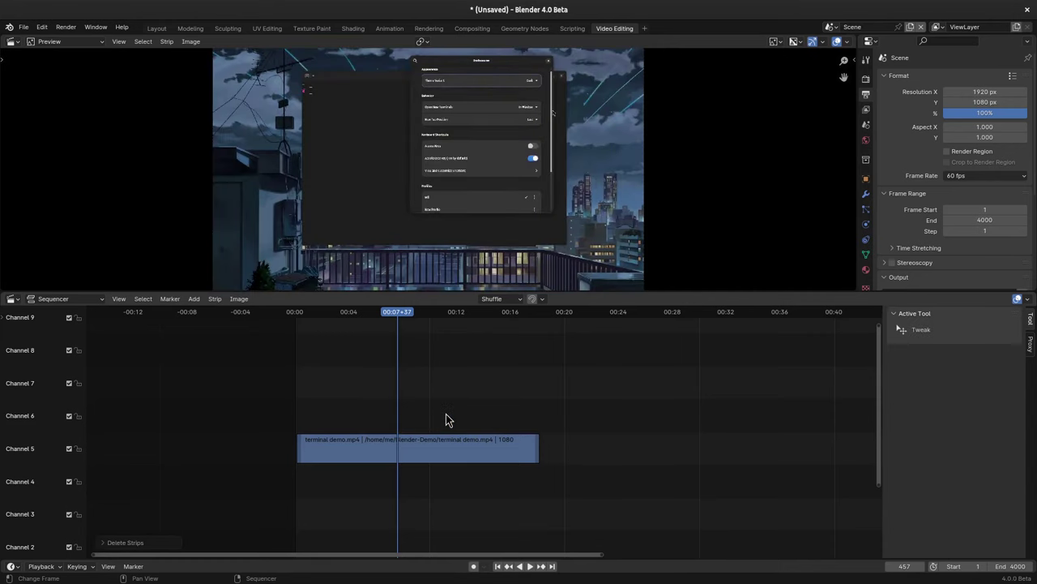
# Add the Green scene as a strip at the playhead in the sequencer.
pyautogui.hotkey('shift', 'a')
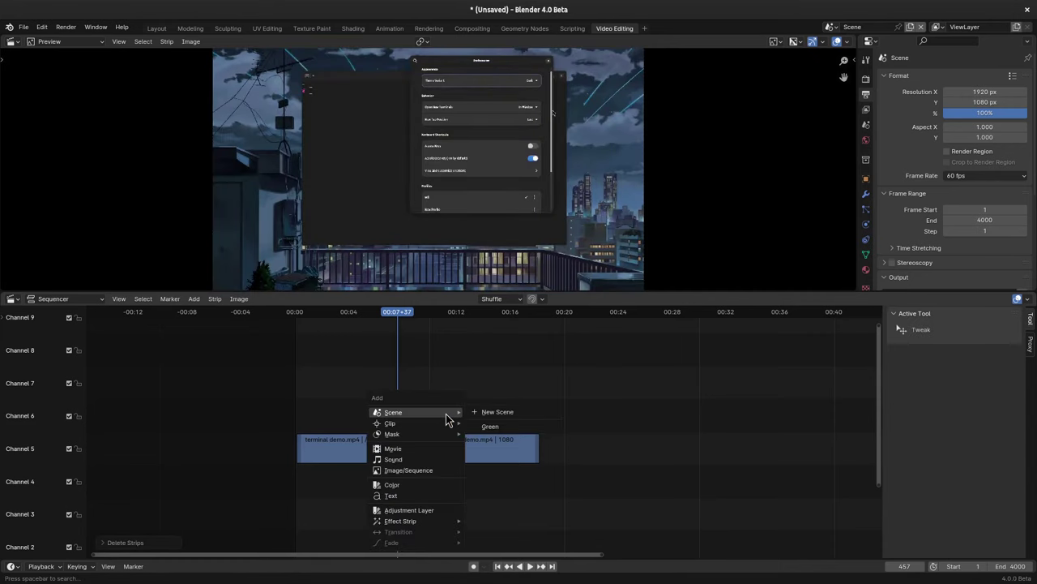
pyautogui.click(494, 427)
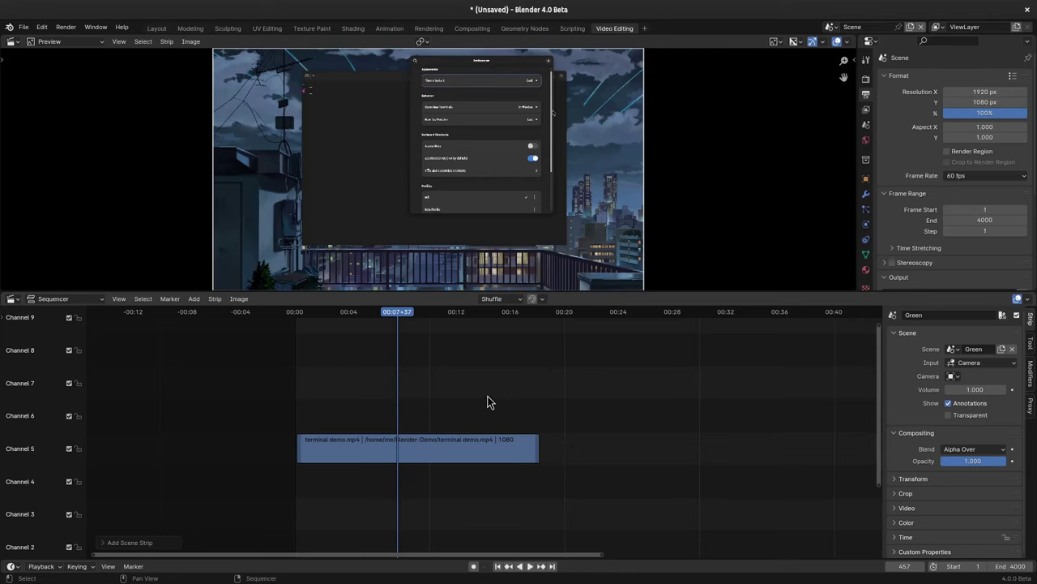
pyautogui.scroll(-2, 487, 402)
pyautogui.moveTo(722, 475); pyautogui.dragTo(684, 373, button='middle')
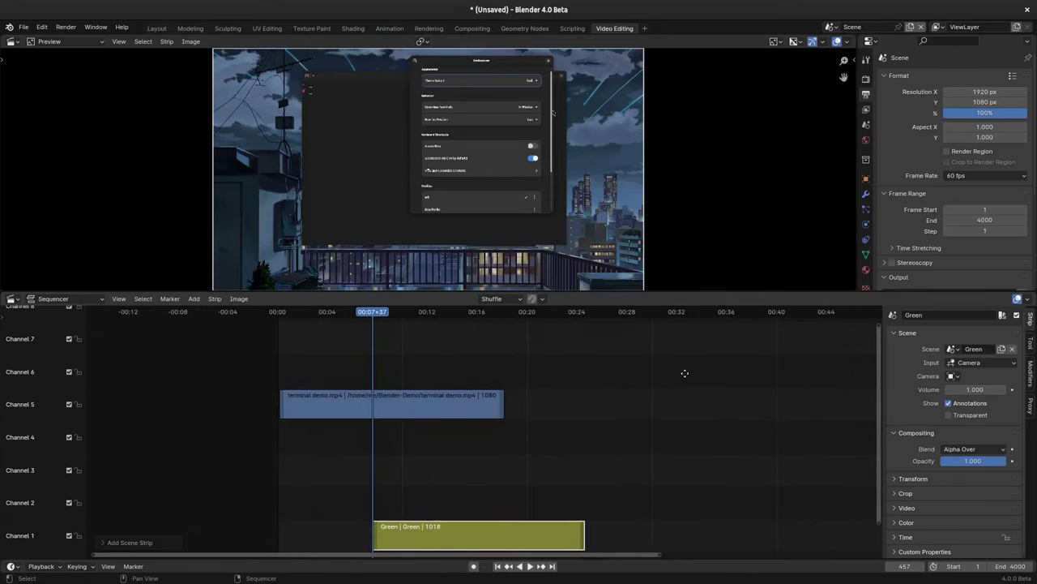
# Move the Green strip to channel 6 above terminal demo.mp4, starting at 00:07+37, and preview it at 00:12+36.
pyautogui.moveTo(500, 521); pyautogui.dragTo(505, 361)
pyautogui.scroll(-2, 576, 508)
pyautogui.scroll(2, 486, 435)
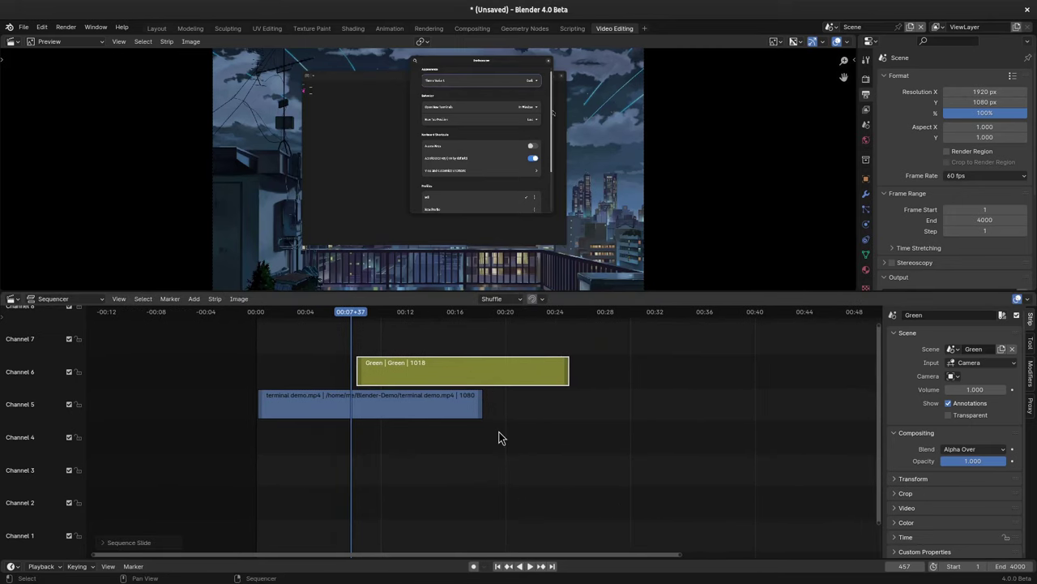
pyautogui.moveTo(500, 426); pyautogui.dragTo(519, 522)
pyautogui.moveTo(486, 371); pyautogui.dragTo(482, 371)
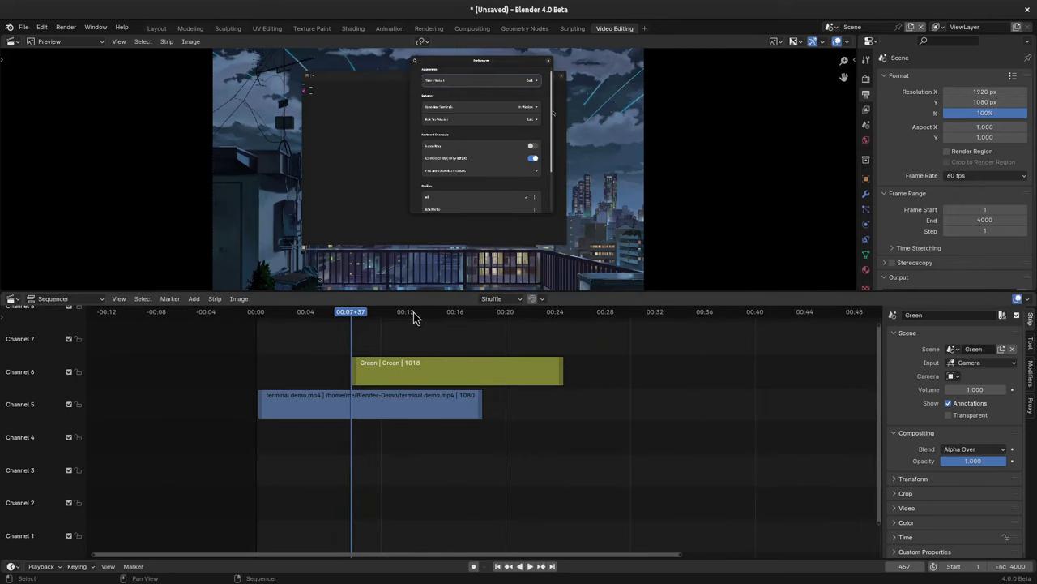
pyautogui.click(414, 313)
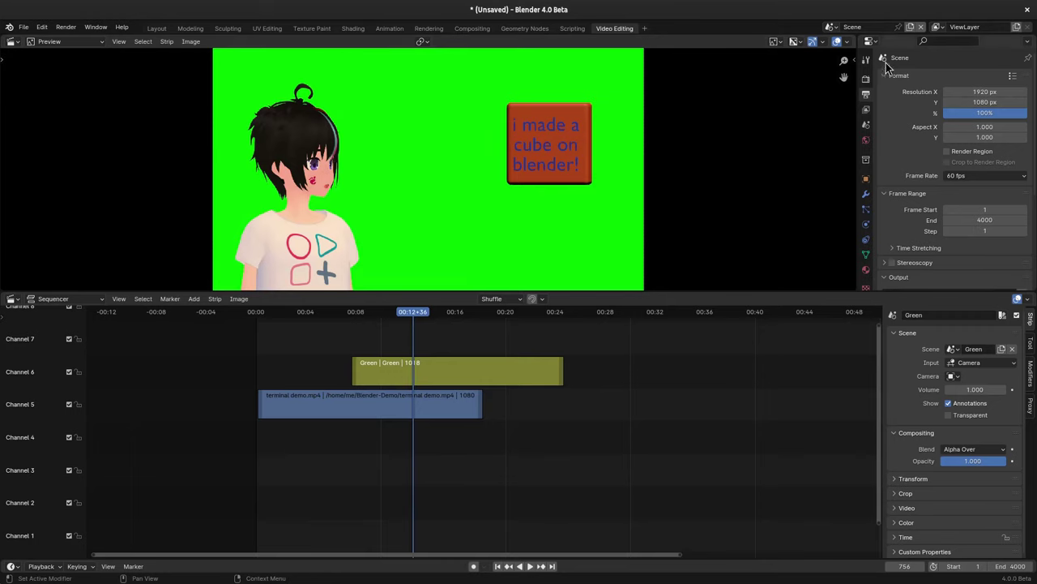
# In the Green scene's compositor, replace the Movie Clip link to the Composite node with the Keying node's Image output.
pyautogui.click(830, 28)
pyautogui.click(839, 41)
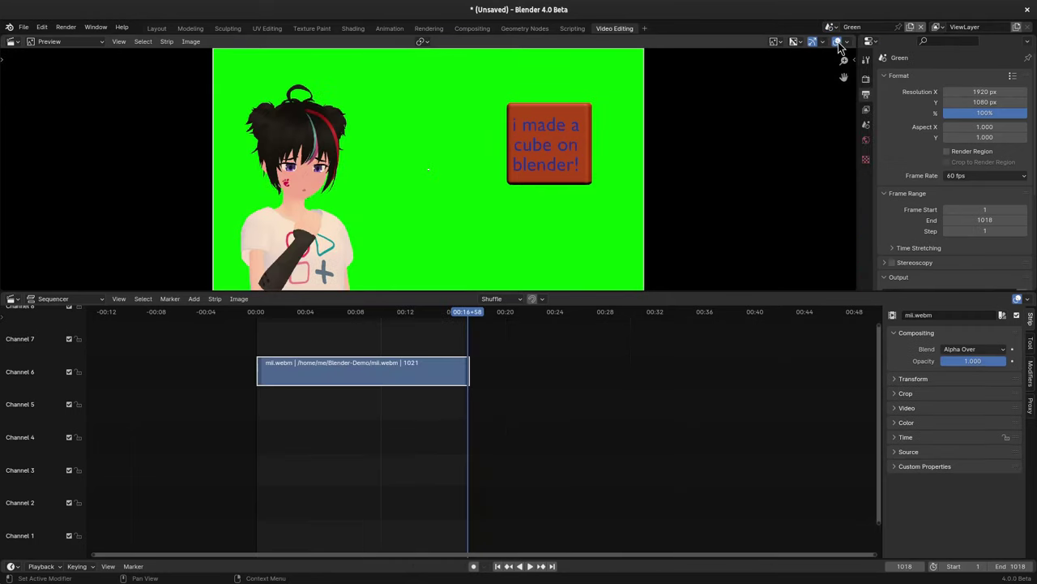
pyautogui.click(472, 28)
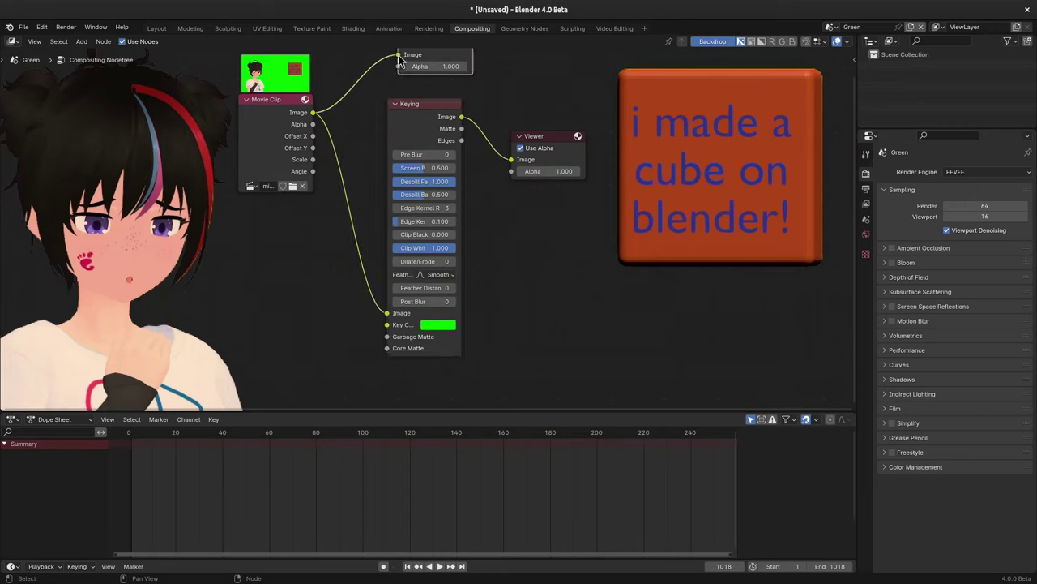
pyautogui.moveTo(398, 54); pyautogui.dragTo(356, 81)
pyautogui.moveTo(428, 124); pyautogui.dragTo(397, 121)
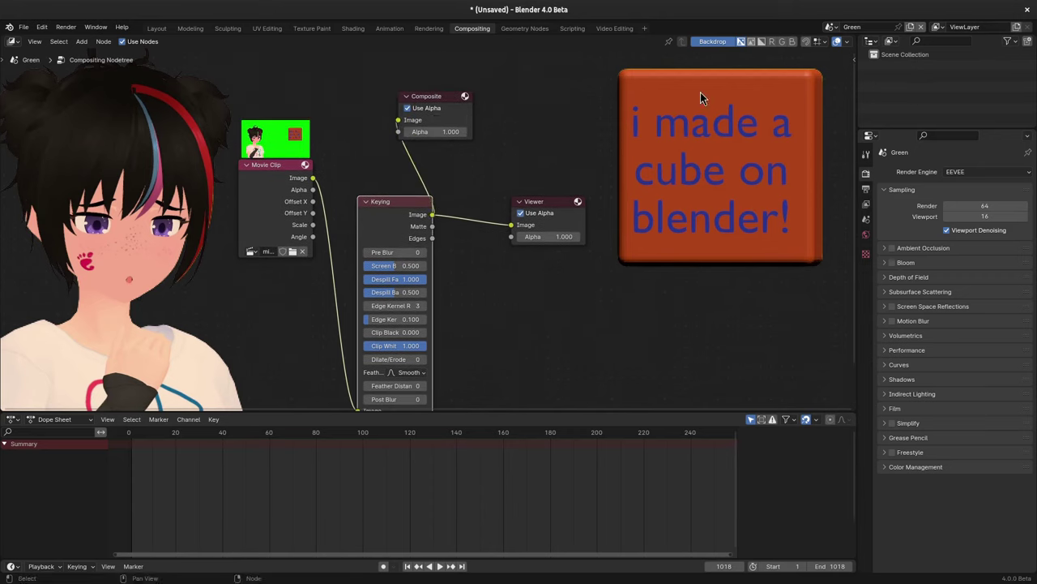
# Return to the original Scene's video sequencer and preview the keyed Green strip over terminal demo.mp4 at 00:11+44.
pyautogui.click(831, 27)
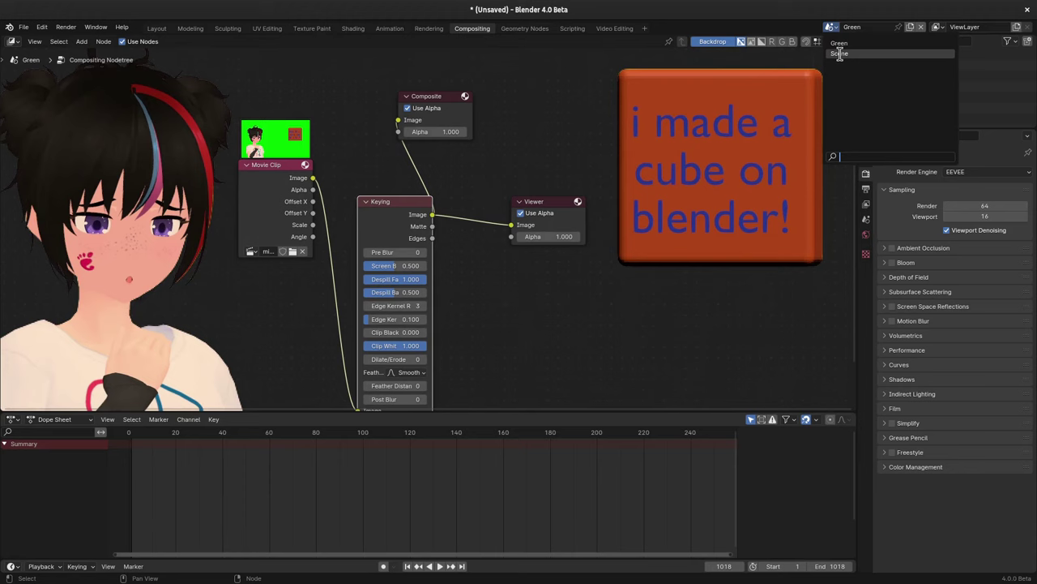
pyautogui.click(835, 49)
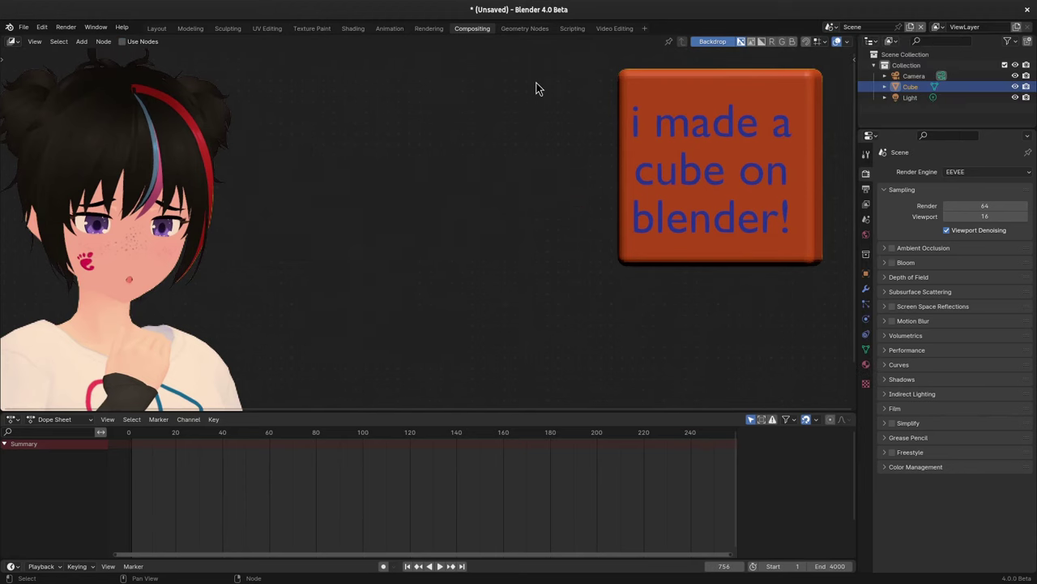
pyautogui.click(614, 28)
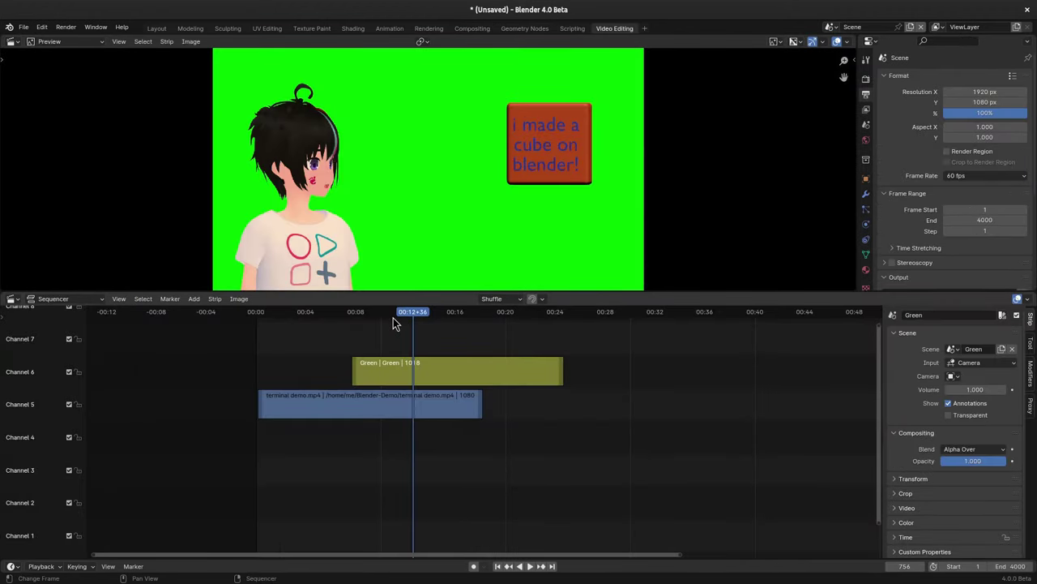
pyautogui.moveTo(393, 324)
pyautogui.mouseDown()
pyautogui.moveTo(384, 321)
pyautogui.moveTo(403, 319)
pyautogui.mouseUp()
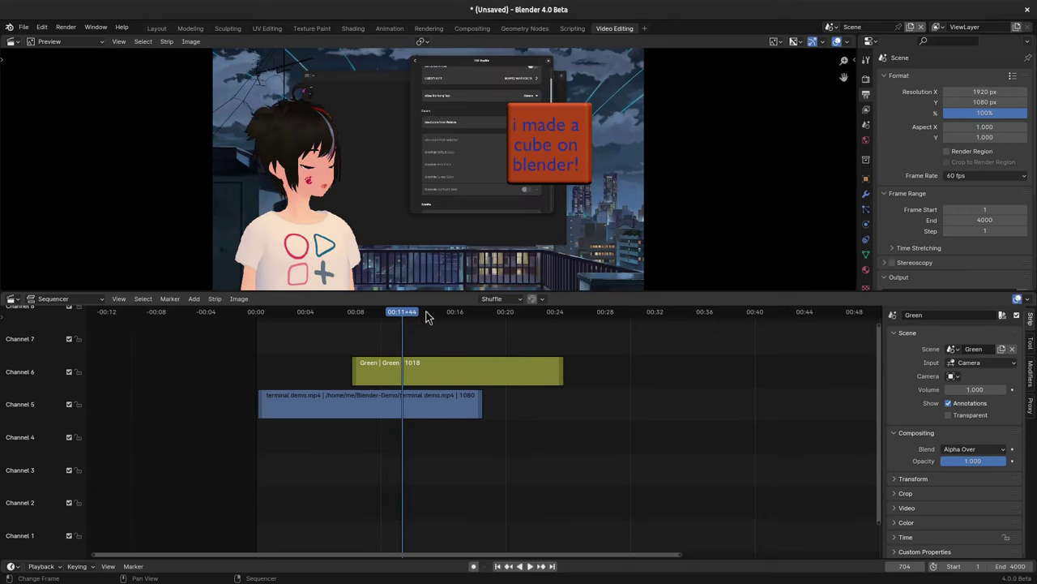
# Check the overlay at 00:13+36 and open mii.webm in a Movie Clip Editor in the Green scene, replacing the sequencer preview.
pyautogui.click(426, 316)
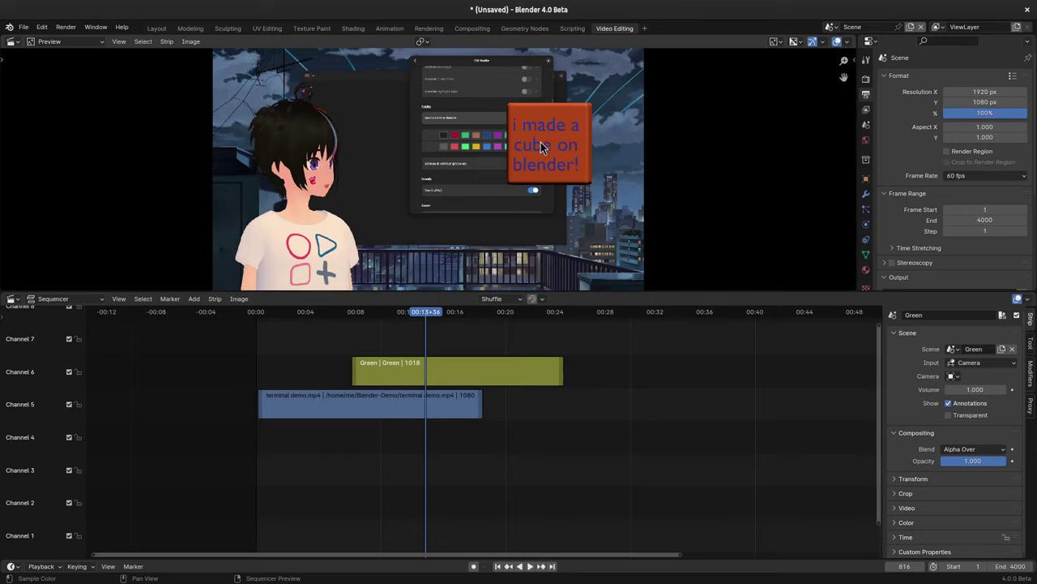
pyautogui.click(831, 27)
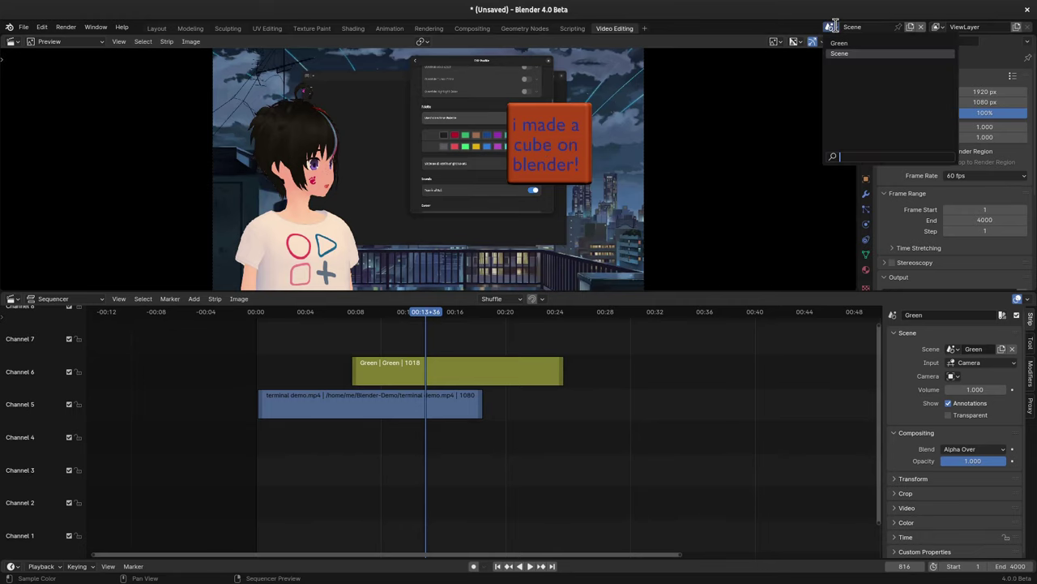
pyautogui.click(840, 42)
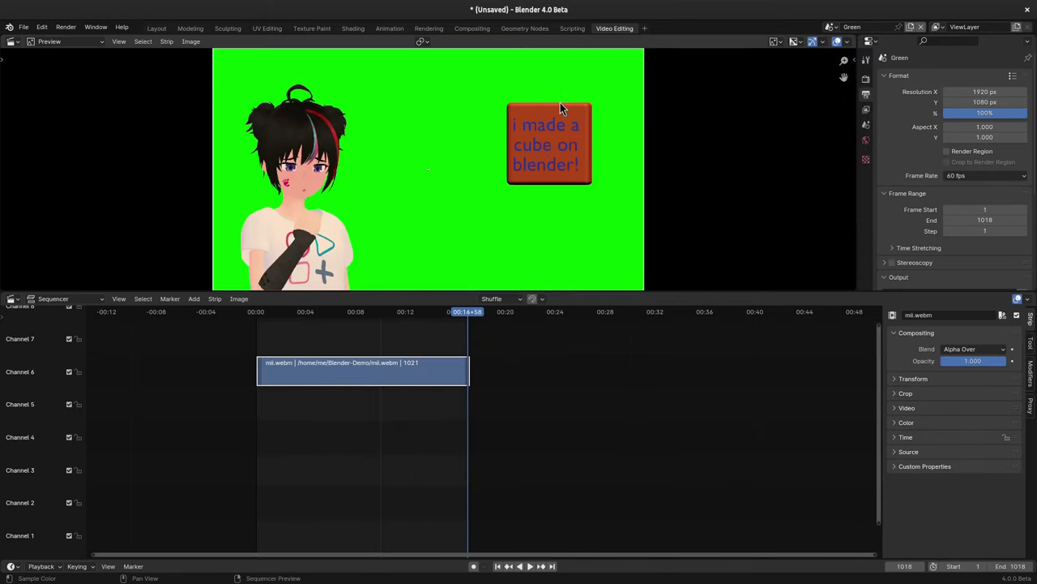
pyautogui.click(87, 43)
pyautogui.click(87, 43)
pyautogui.click(12, 42)
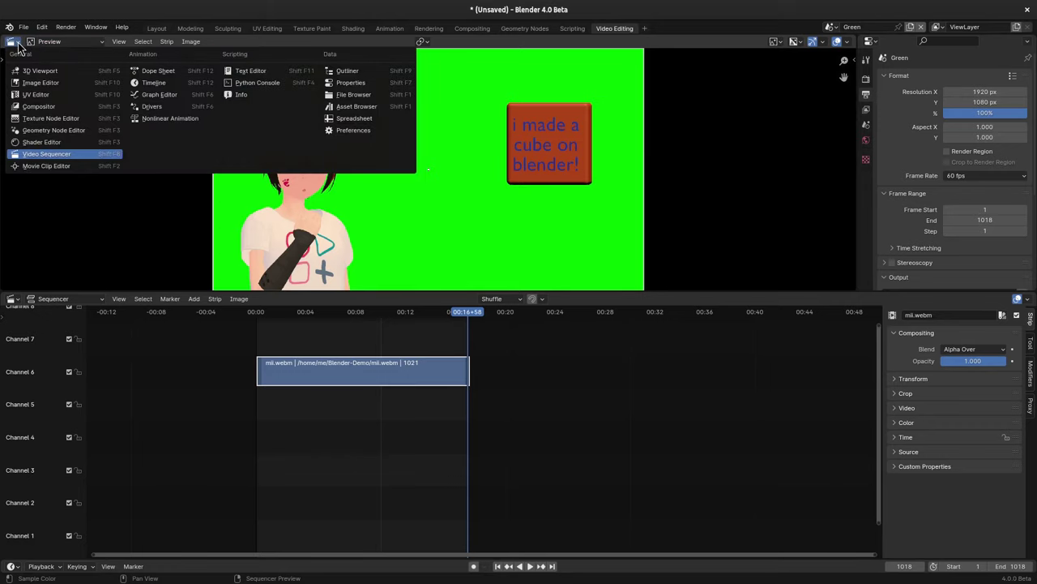
pyautogui.click(47, 166)
pyautogui.click(390, 41)
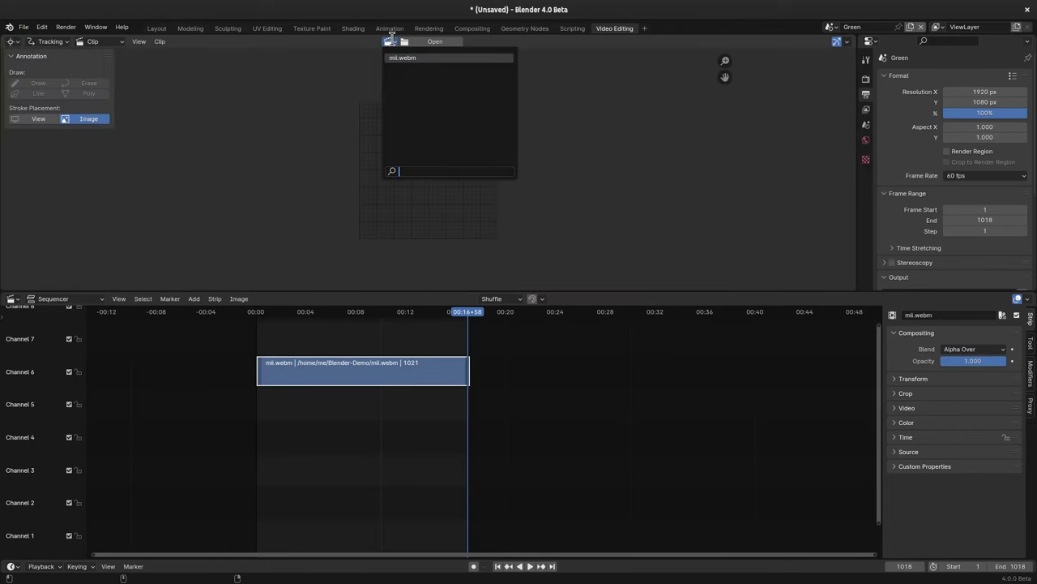
pyautogui.click(396, 58)
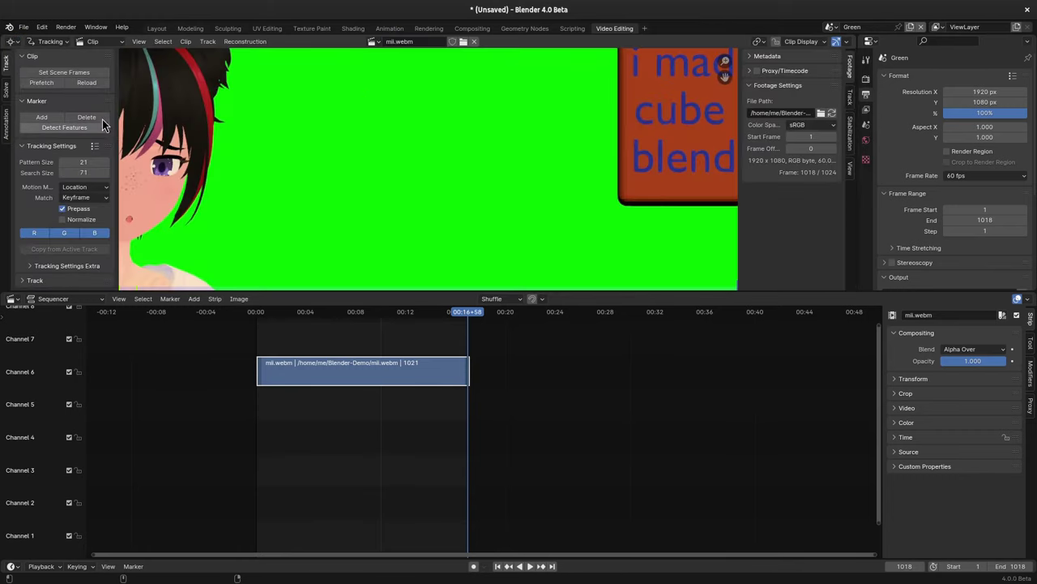
# Switch the Movie Clip Editor to Mask mode and add a square mask to mii.webm.
pyautogui.click(58, 42)
pyautogui.click(48, 80)
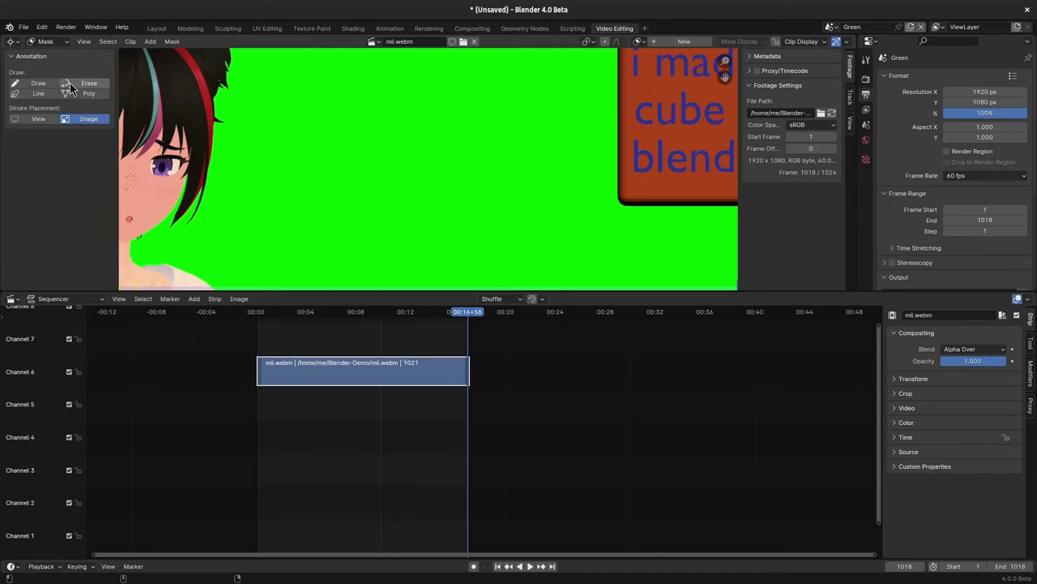
pyautogui.scroll(-6, 375, 183)
pyautogui.hotkey('shift', 'a')
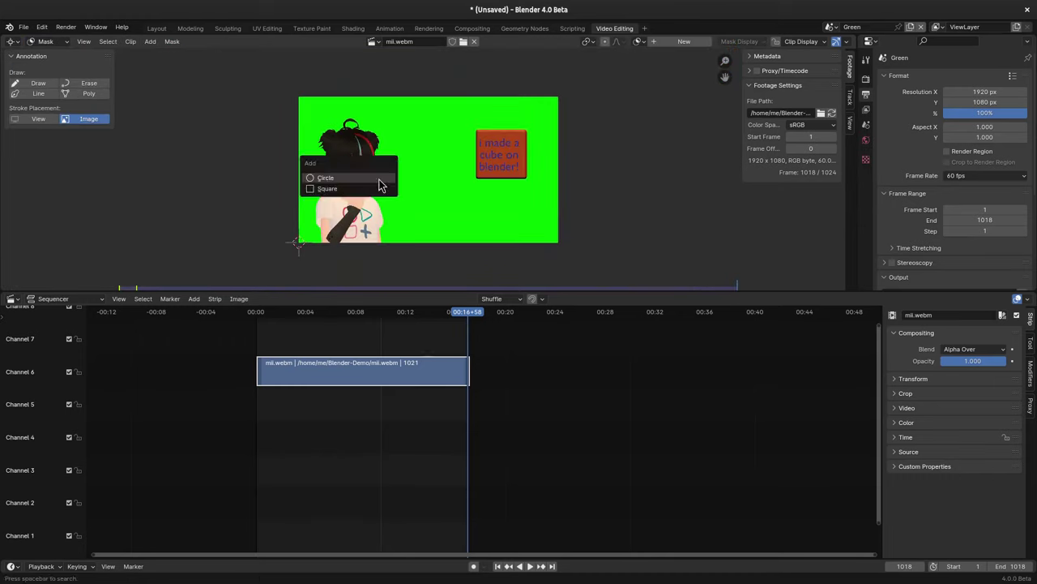
pyautogui.click(374, 189)
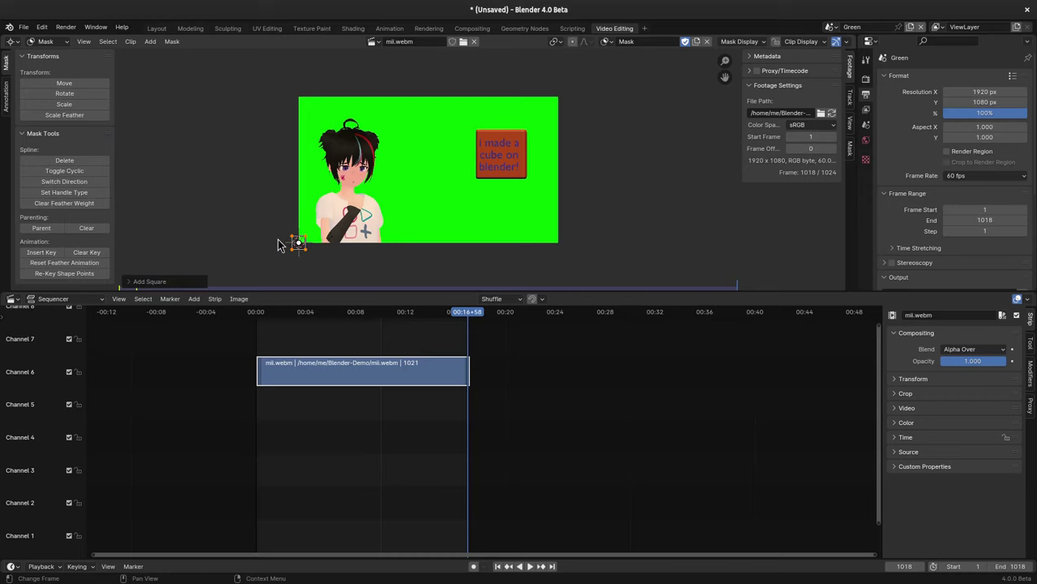
# Move the square mask onto the orange cube and pull its four corner points outward until the outline encloses the whole cube.
pyautogui.press('g')
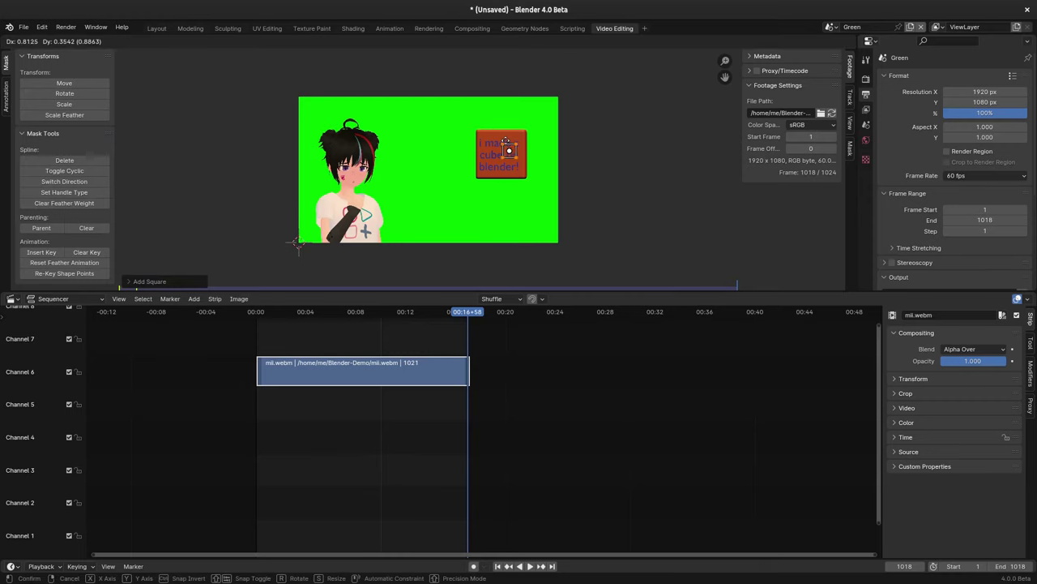
pyautogui.click(498, 152)
pyautogui.scroll(4, 478, 162)
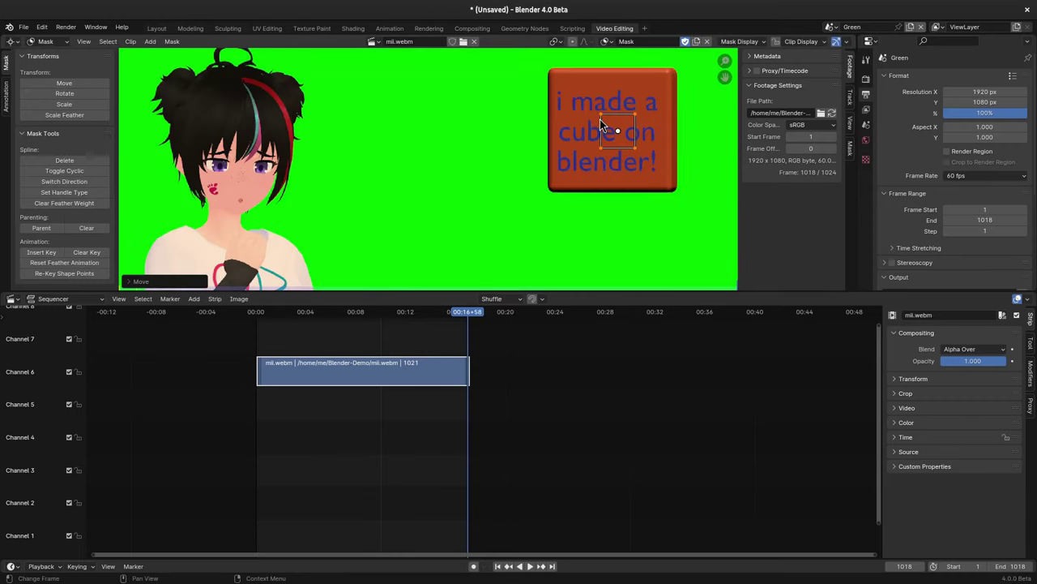
pyautogui.moveTo(592, 117); pyautogui.dragTo(538, 59)
pyautogui.moveTo(602, 149); pyautogui.dragTo(538, 219)
pyautogui.moveTo(637, 154); pyautogui.dragTo(698, 203)
pyautogui.moveTo(637, 115); pyautogui.dragTo(685, 62)
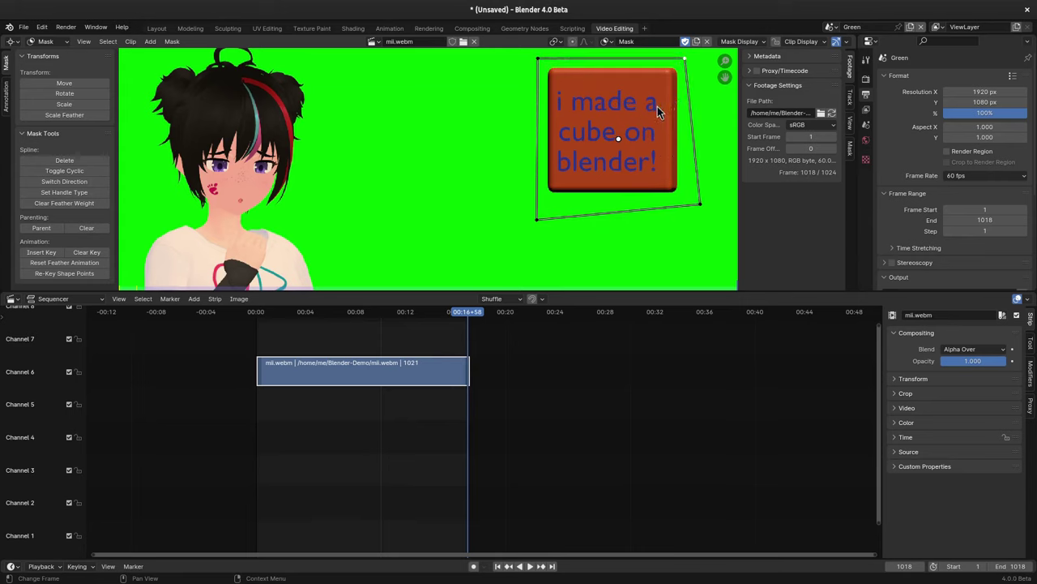
# Return to the original Scene, restore the video sequencer preview in place of the clip editor, and view the overlay at 00:11+36.
pyautogui.click(830, 26)
pyautogui.click(840, 53)
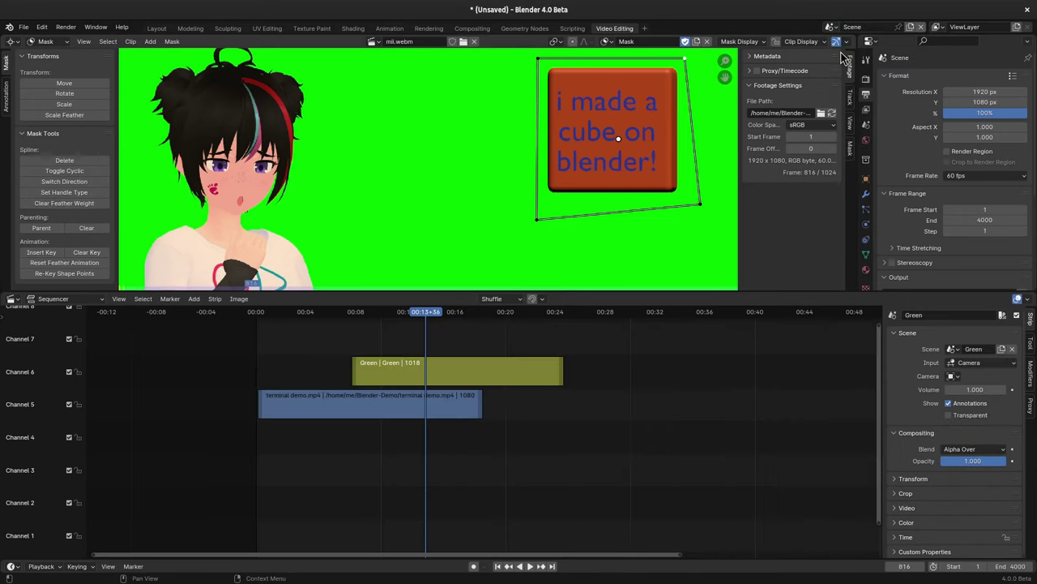
pyautogui.click(15, 41)
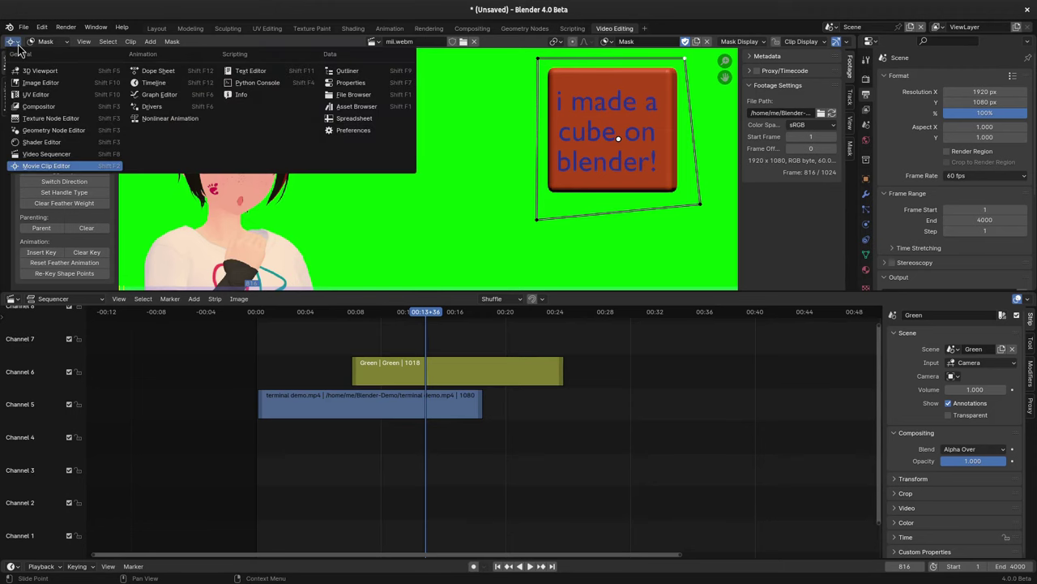
pyautogui.click(33, 154)
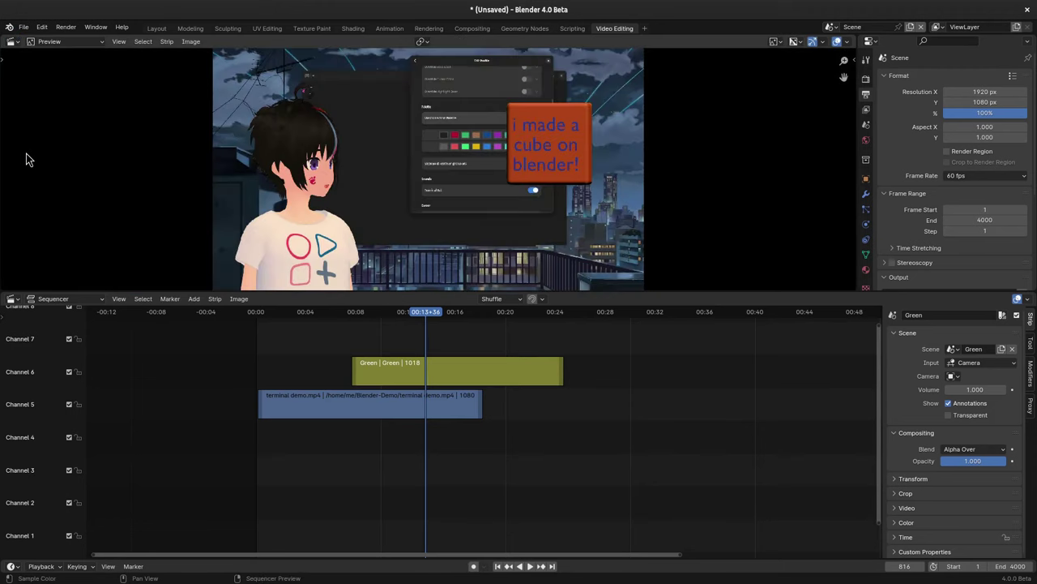
pyautogui.click(401, 316)
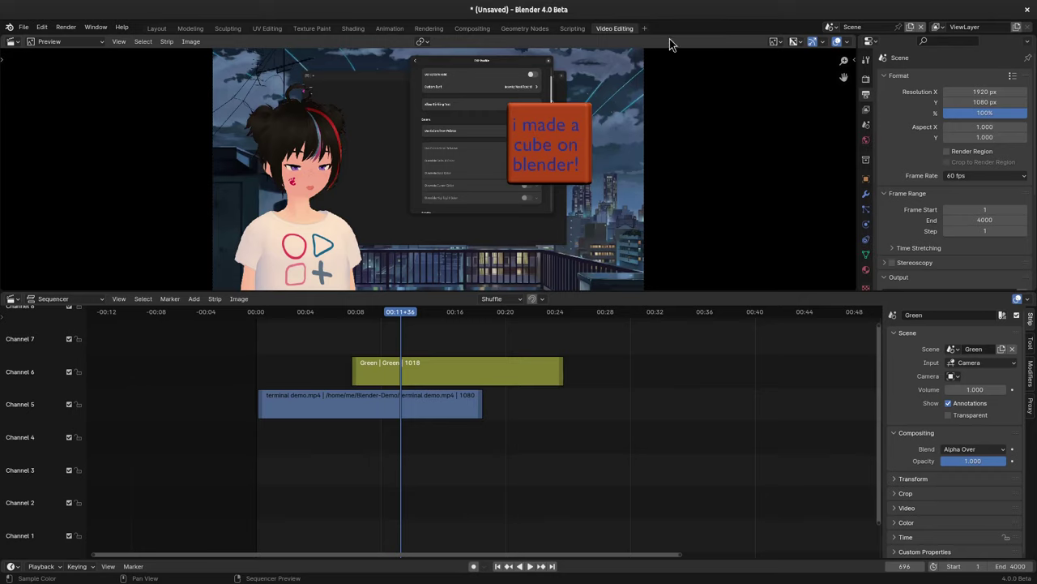
# In the Green scene's compositor, shift the Keying node aside and add an input Mask node below the Movie Clip node.
pyautogui.click(831, 27)
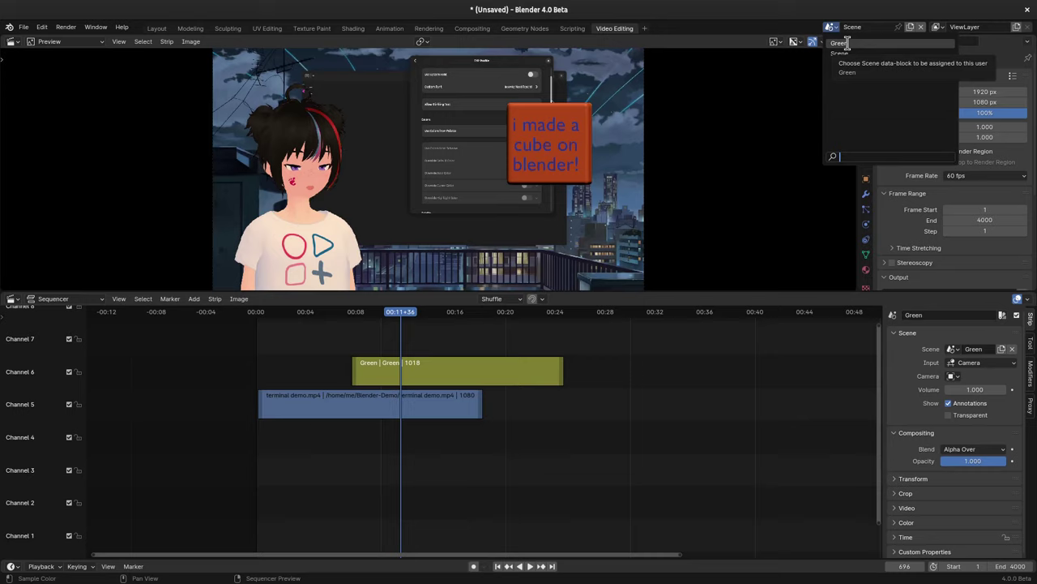
pyautogui.click(843, 44)
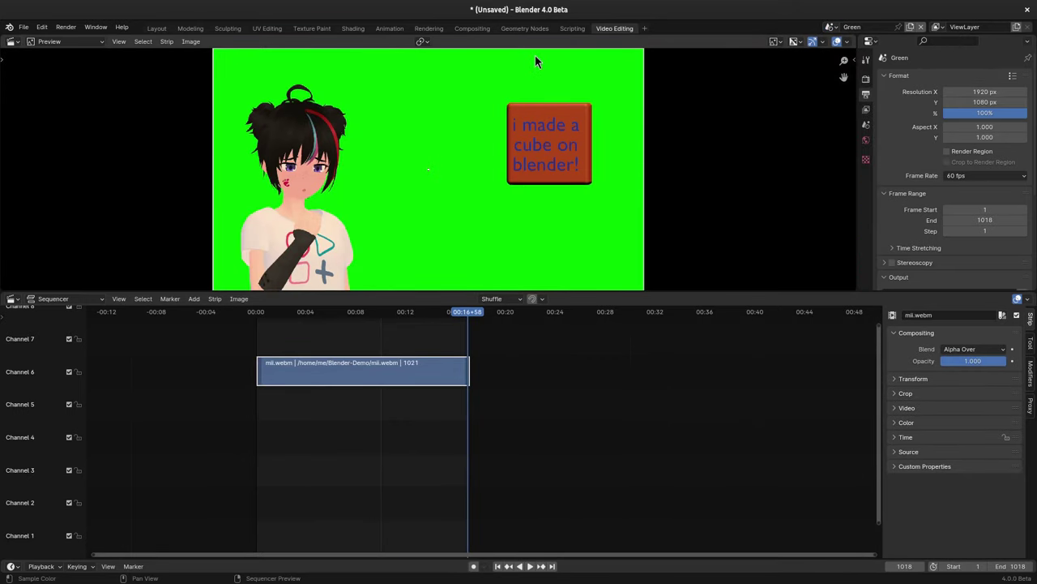
pyautogui.click(473, 28)
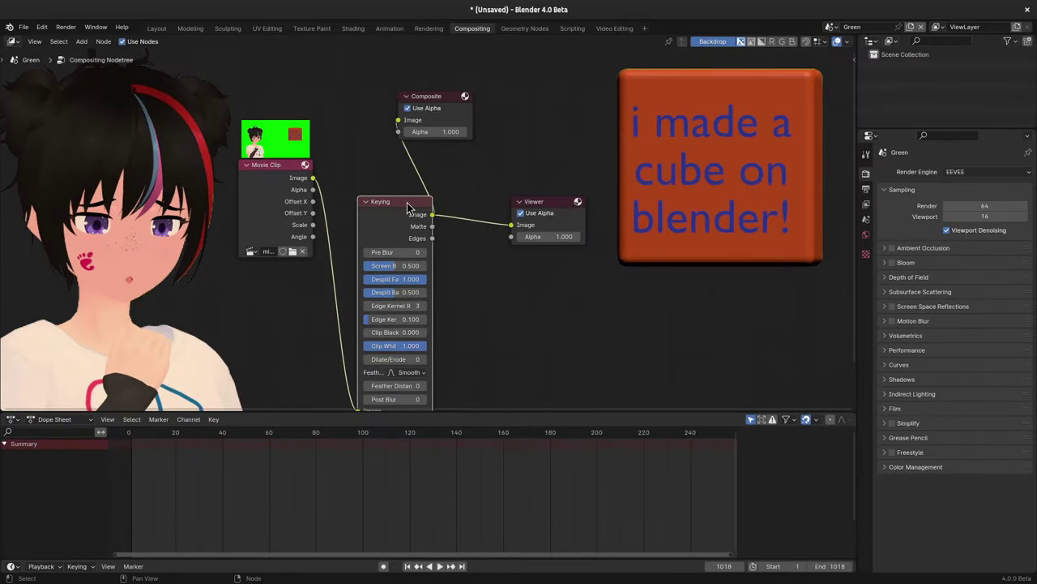
pyautogui.moveTo(409, 208); pyautogui.dragTo(443, 193)
pyautogui.hotkey('shift', 'a')
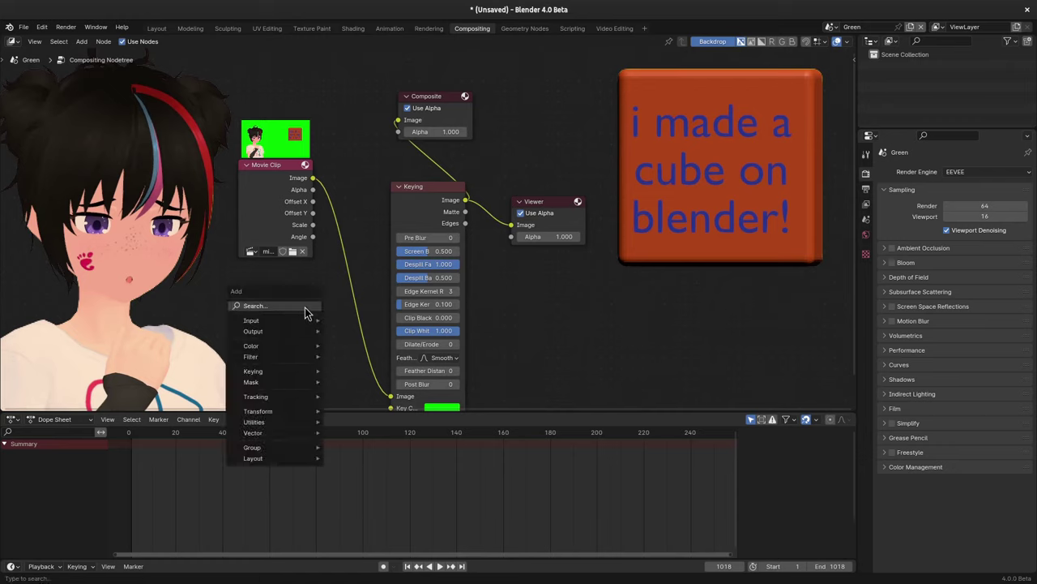
pyautogui.click(305, 307)
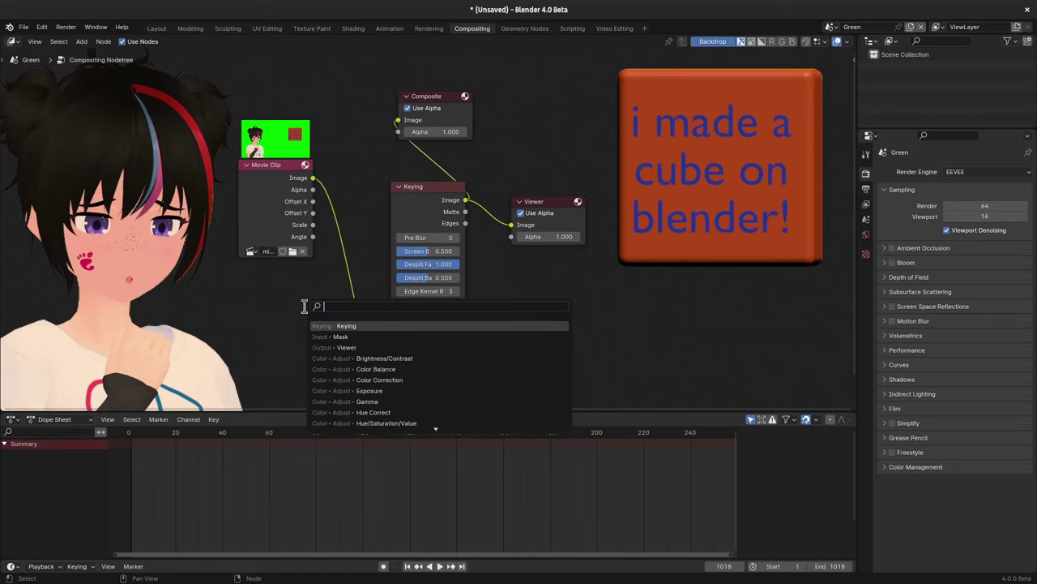
pyautogui.write('mask')
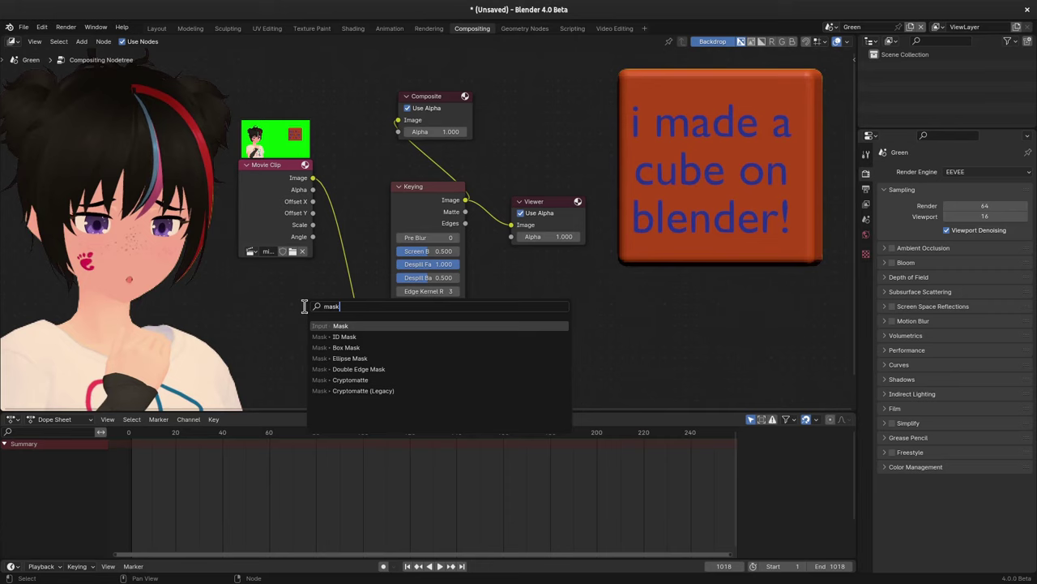
pyautogui.click(329, 326)
pyautogui.click(233, 291)
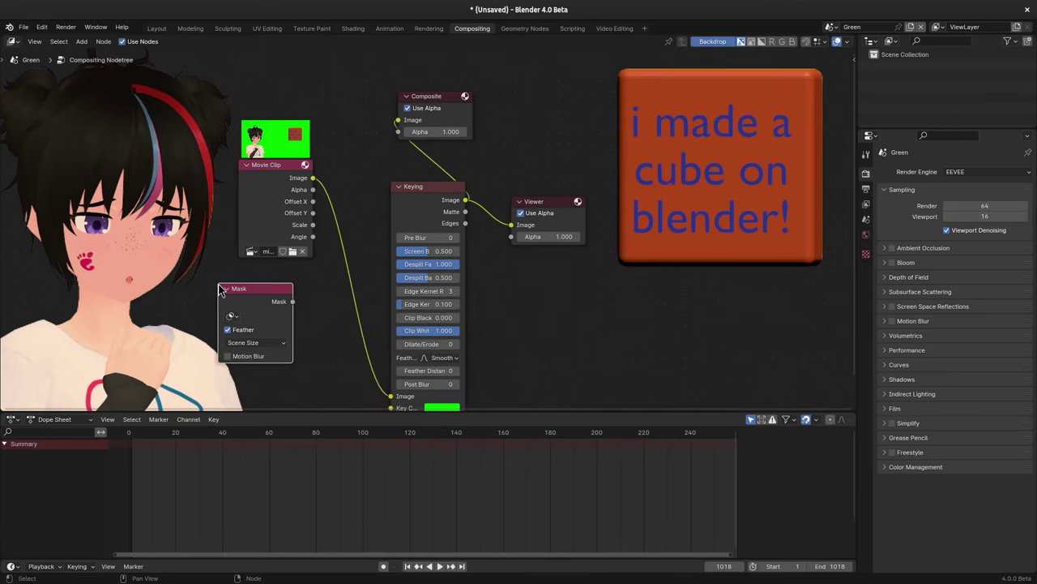
# Assign the existing Mask data-block to the Mask node and connect its Mask output to the Keying node's Garbage Matte input.
pyautogui.click(231, 316)
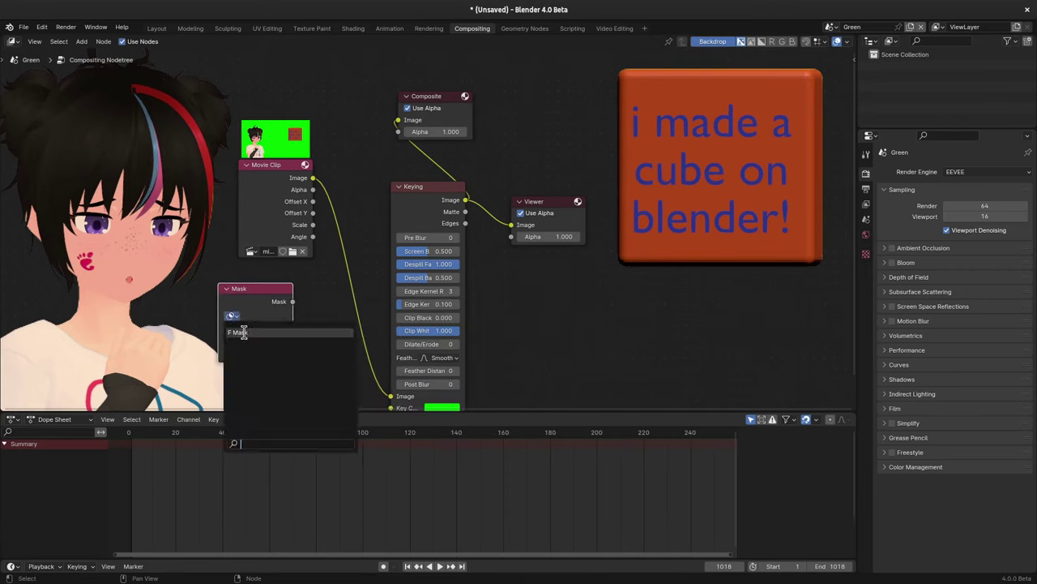
pyautogui.click(243, 332)
pyautogui.press('Home')
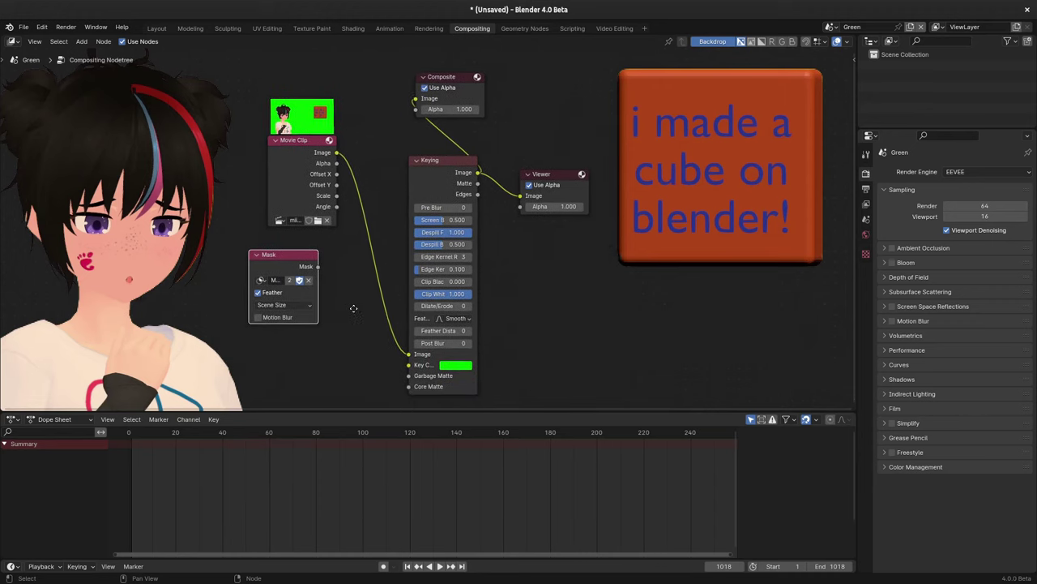
pyautogui.moveTo(322, 231); pyautogui.dragTo(410, 345)
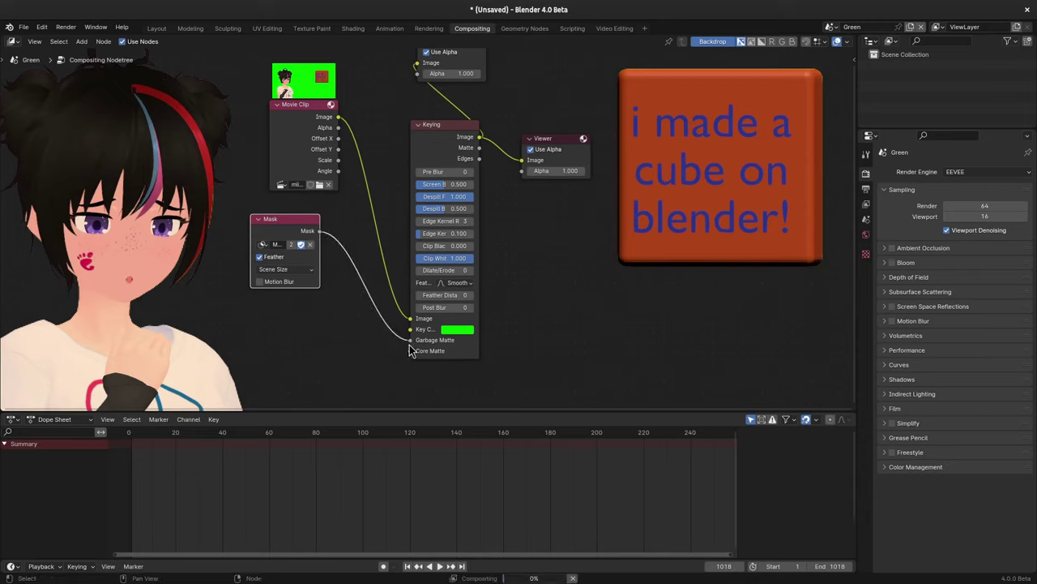
# Return to the original Scene's video sequencer, preview the masked overlay at 00:13+51, and play it briefly from about 00:12.
pyautogui.click(832, 27)
pyautogui.click(839, 53)
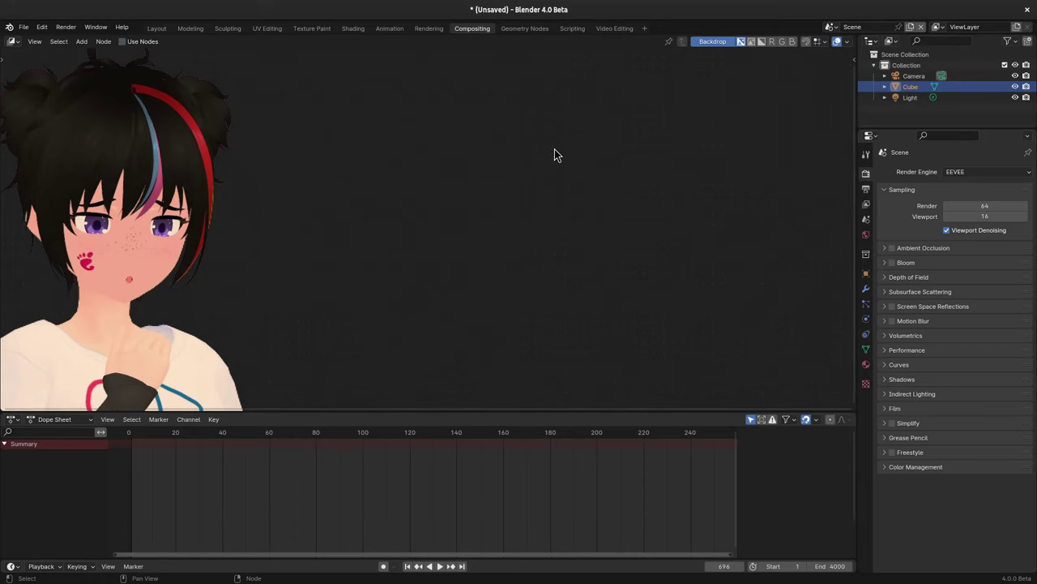
pyautogui.click(609, 30)
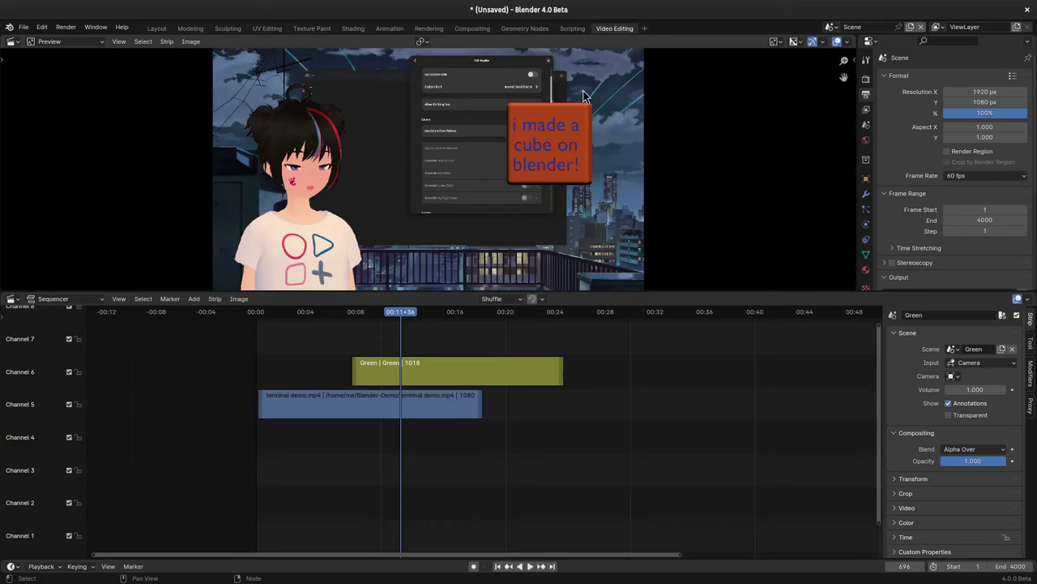
pyautogui.click(430, 322)
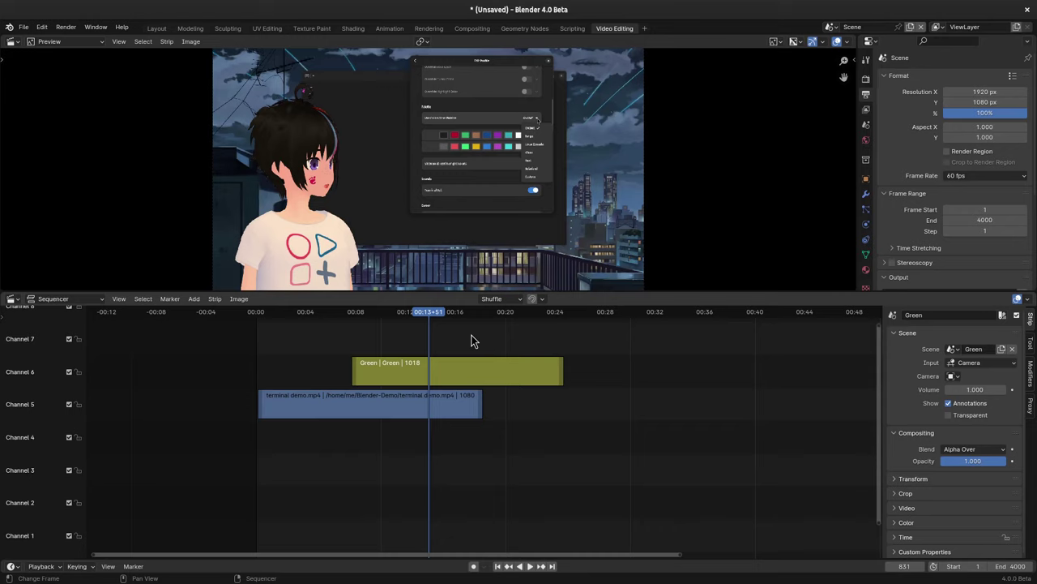
pyautogui.press('space')
pyautogui.click(407, 319)
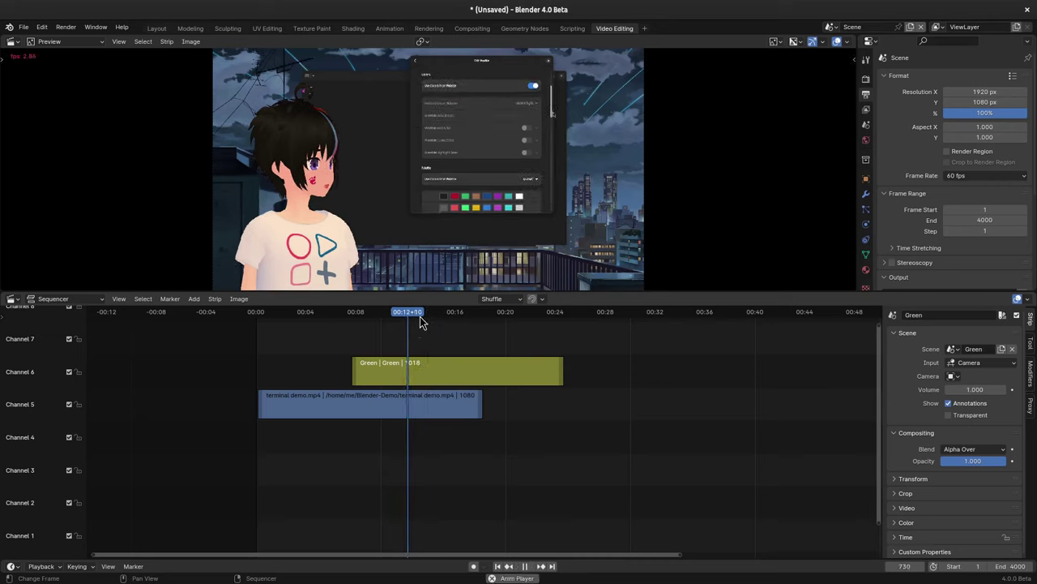
pyautogui.press('space')
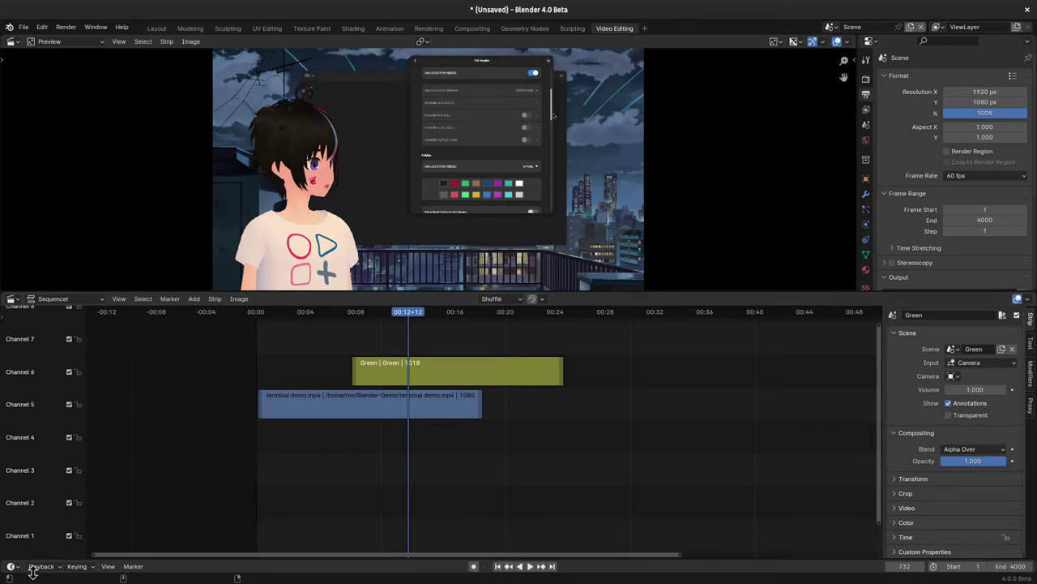
# Set the playback sync to Frame Dropping and play the overlay from an earlier point within the Green strip, stopping at 00:13+32.
pyautogui.click(44, 570)
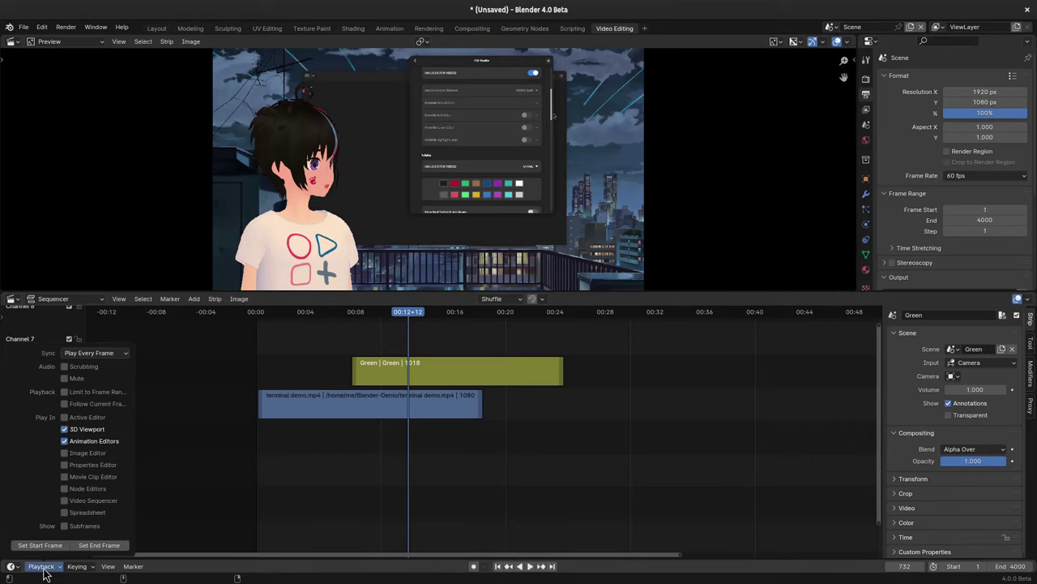
pyautogui.click(109, 354)
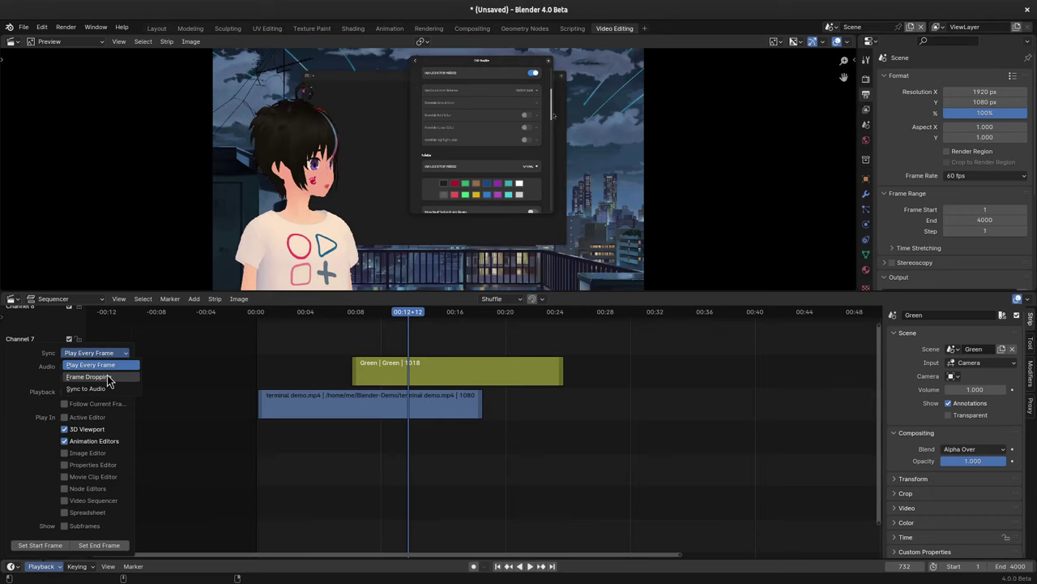
pyautogui.click(87, 377)
pyautogui.click(389, 316)
pyautogui.press('space')
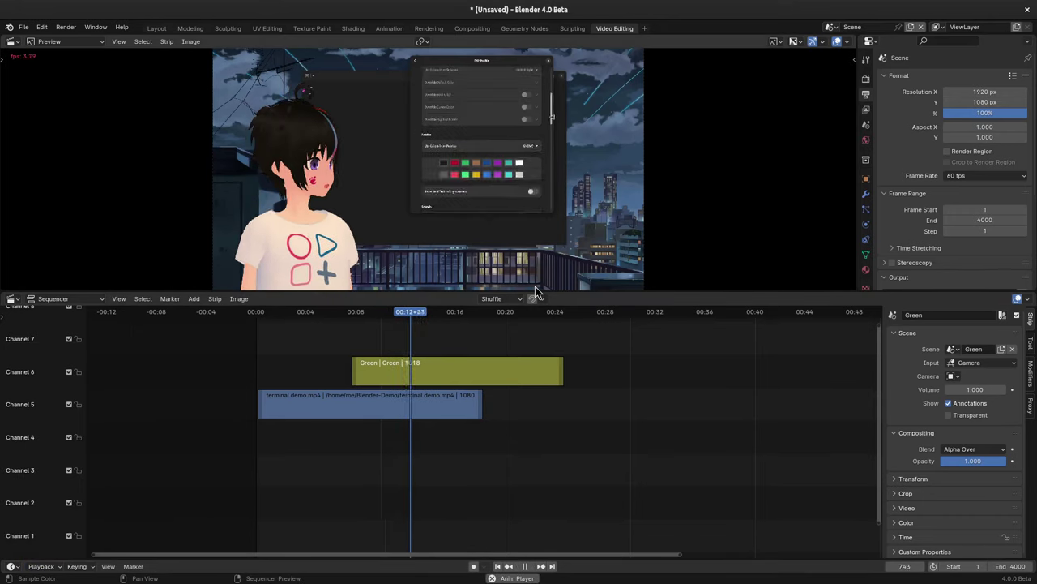
pyautogui.press('space')
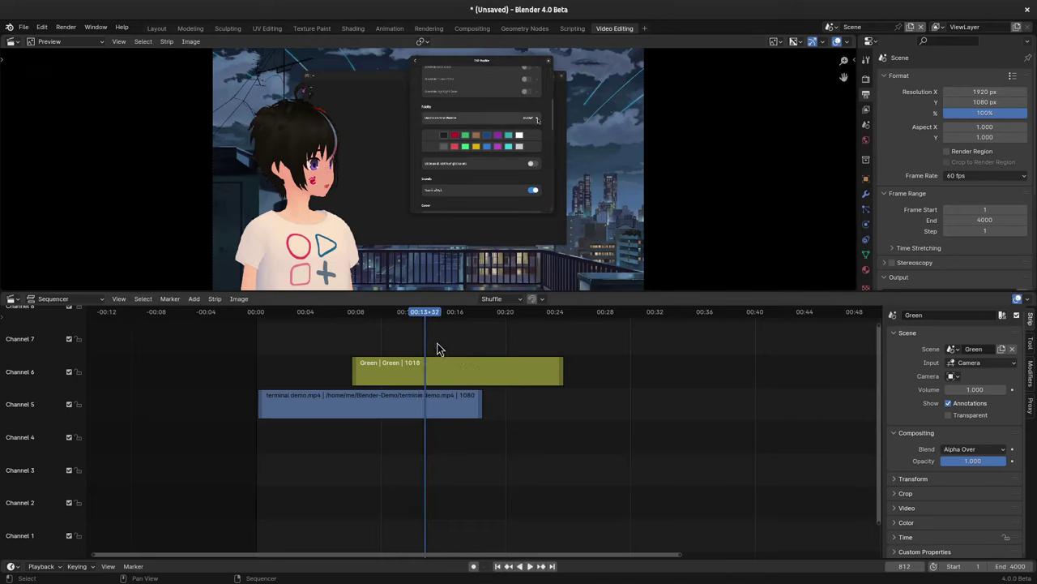
# Select the Green strip and enable the Sequencer: Add Rendered Strips add-on in the preferences.
pyautogui.click(475, 370)
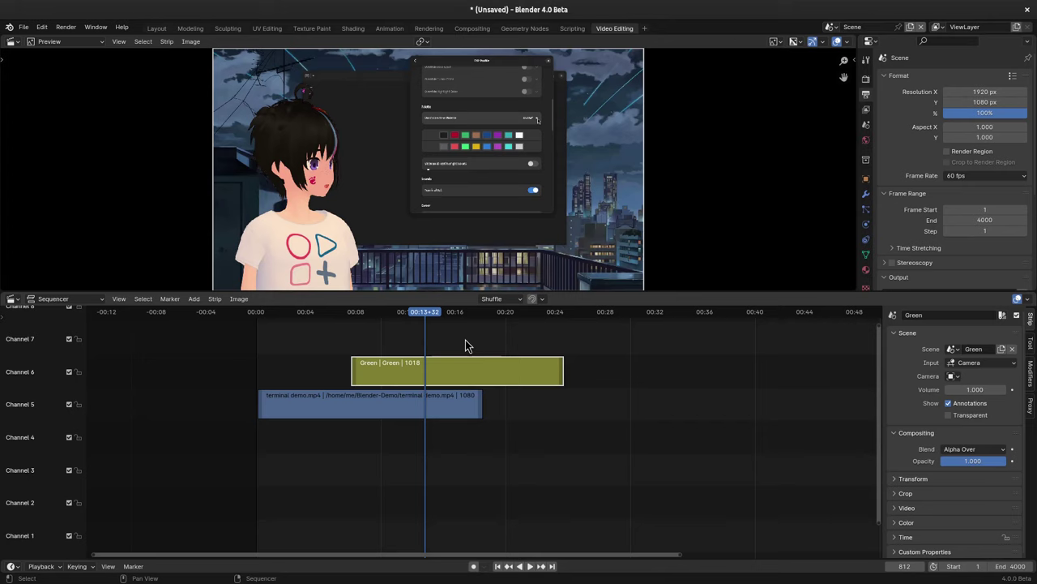
pyautogui.click(25, 28)
pyautogui.moveTo(42, 28)
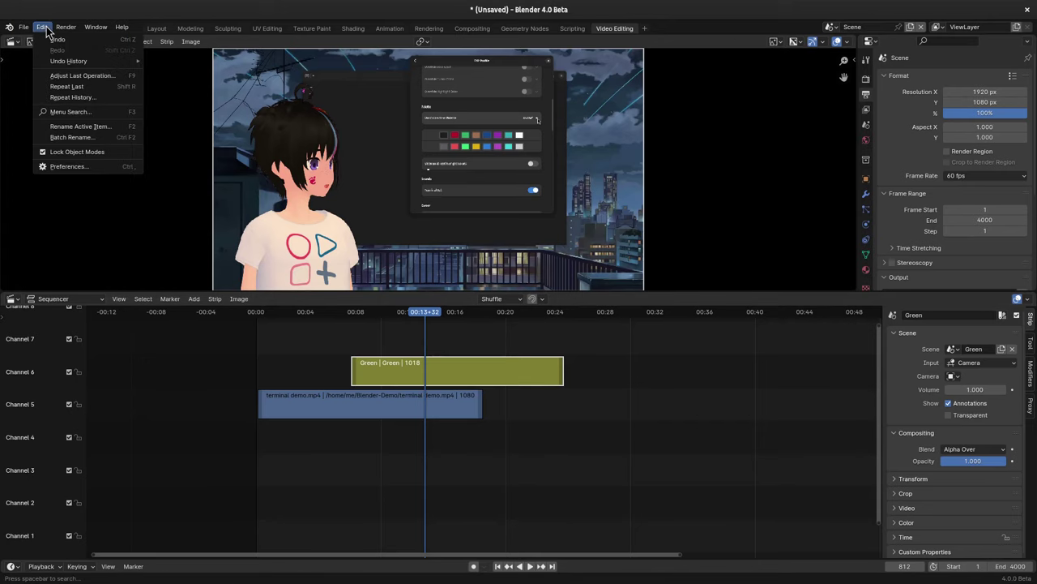
pyautogui.click(81, 171)
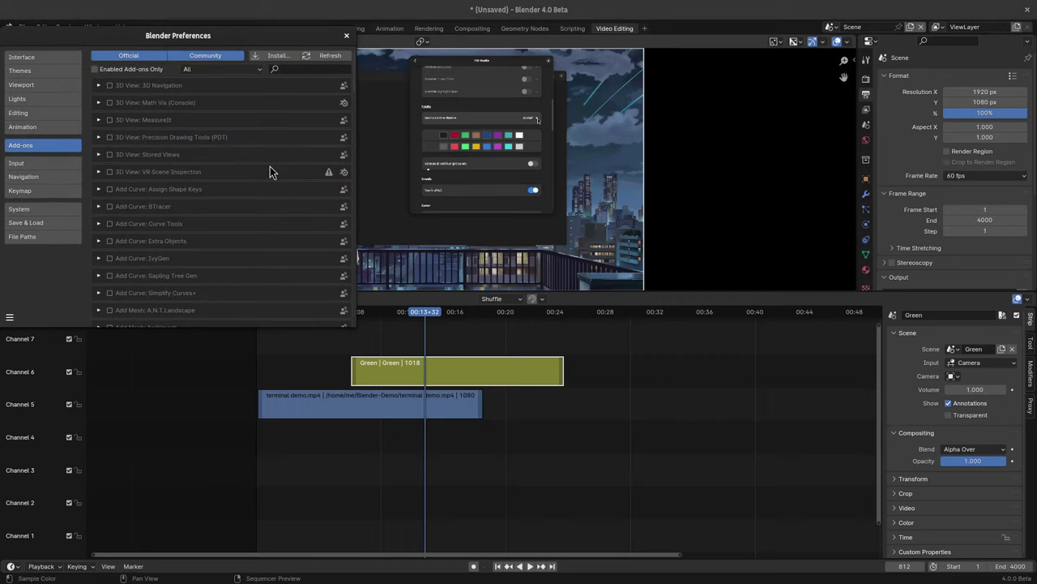
pyautogui.click(289, 69)
pyautogui.write('seq')
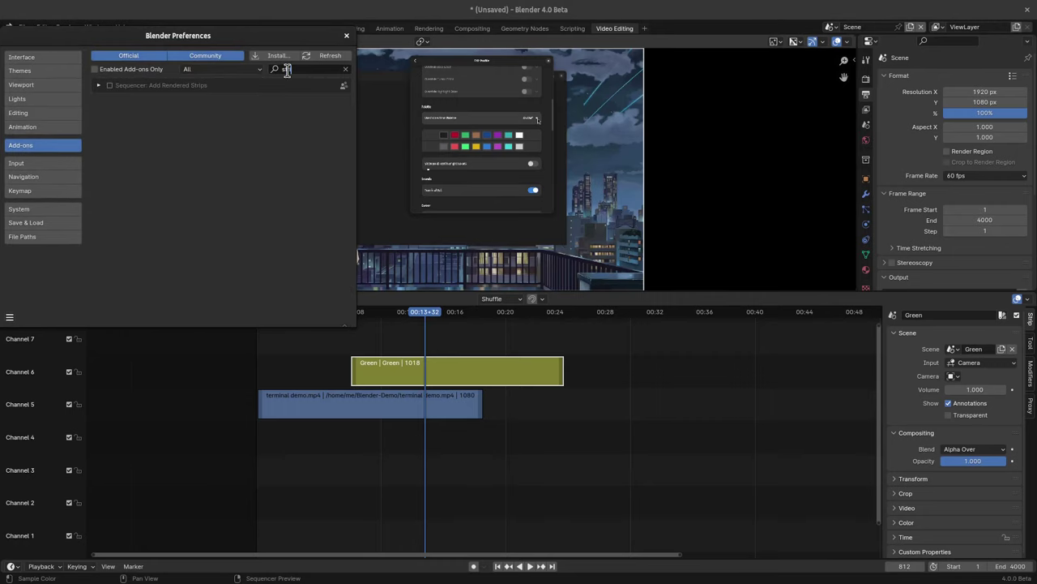
pyautogui.click(110, 86)
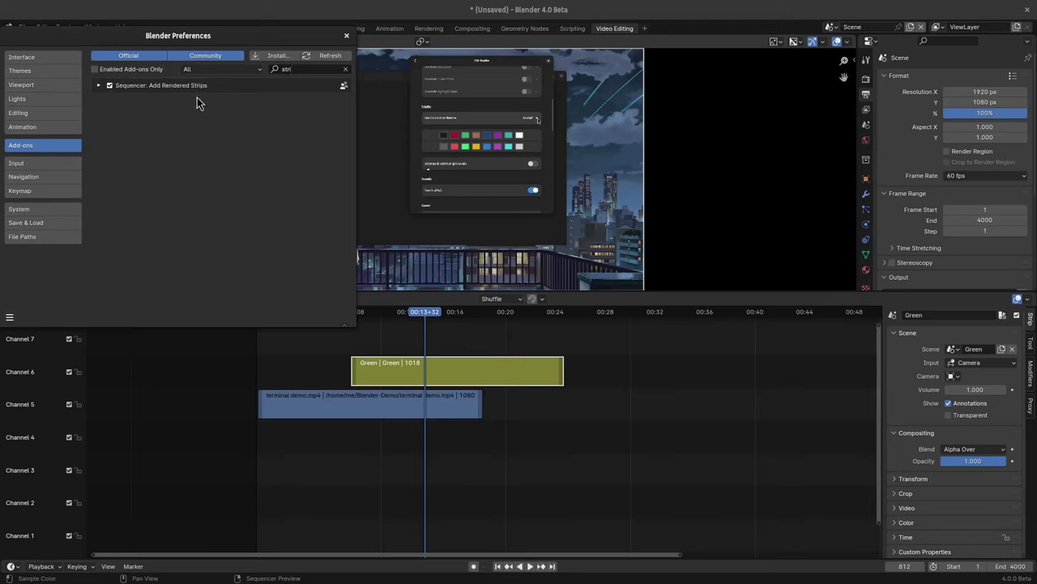
pyautogui.click(348, 38)
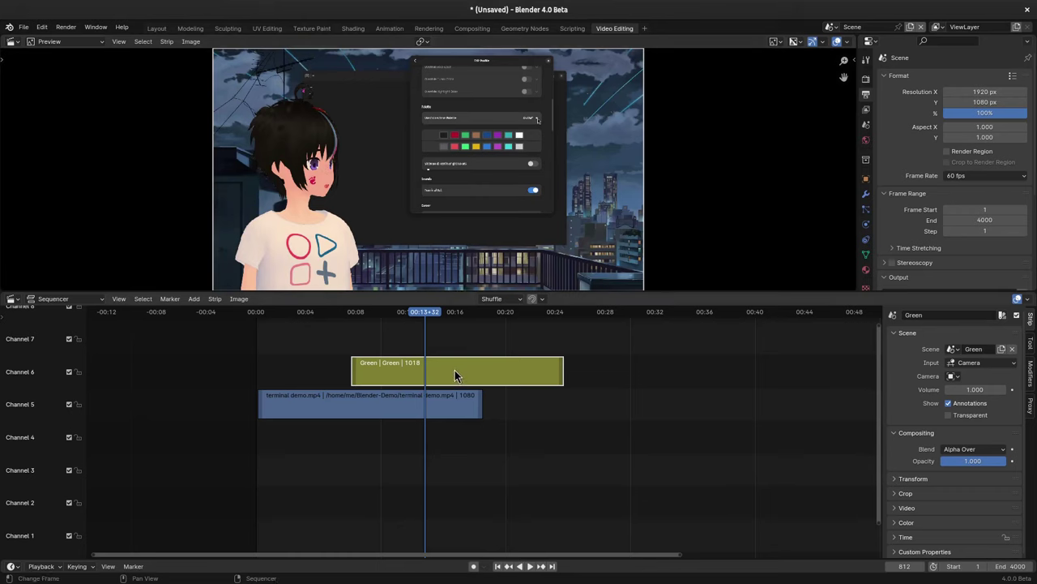
# Add a Rendered Strips version of the selected Green strip in the sequencer.
pyautogui.hotkey('shift', 'a')
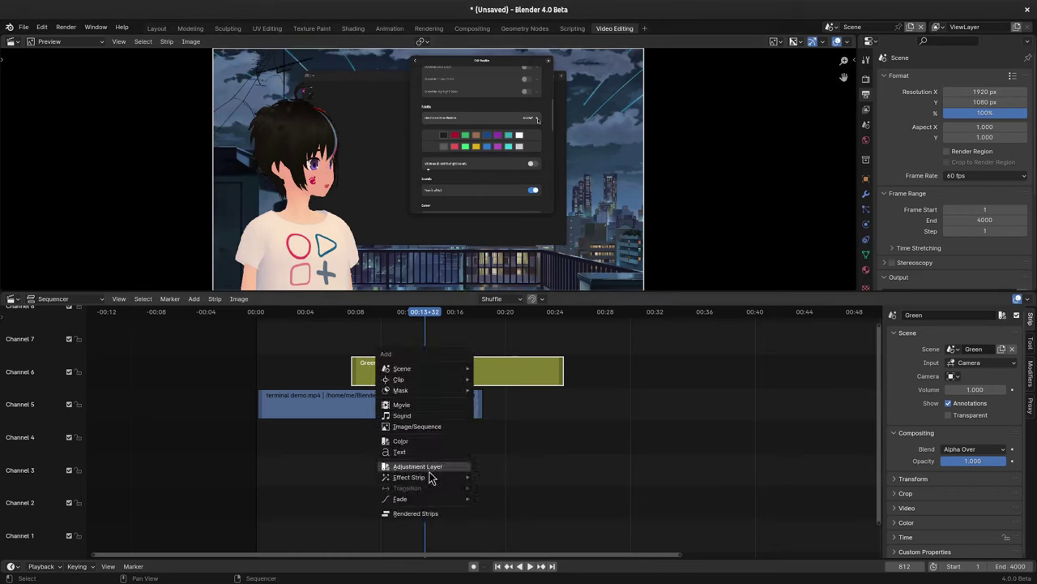
pyautogui.click(449, 517)
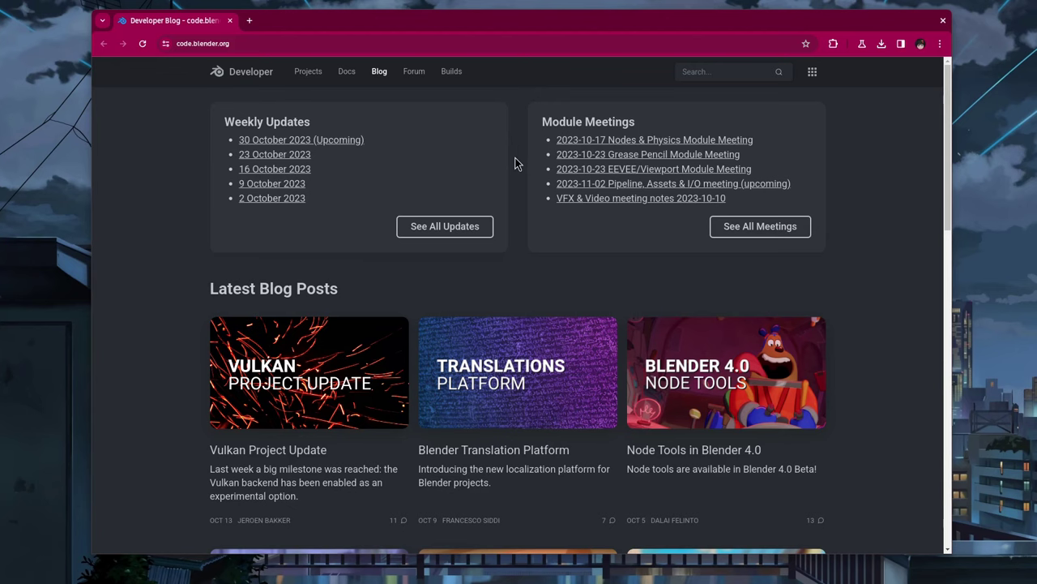
# In the web browser, look through the Blender Developer Blog's latest posts and open the Development Fund Supported Projects Q2 article.
pyautogui.scroll(-3, 516, 164)
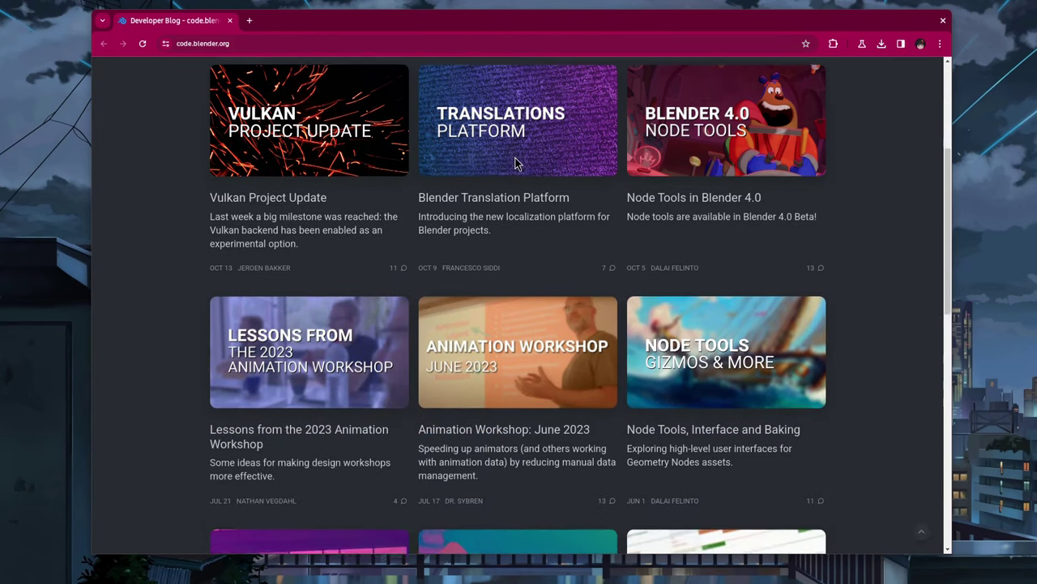
pyautogui.scroll(-2, 516, 162)
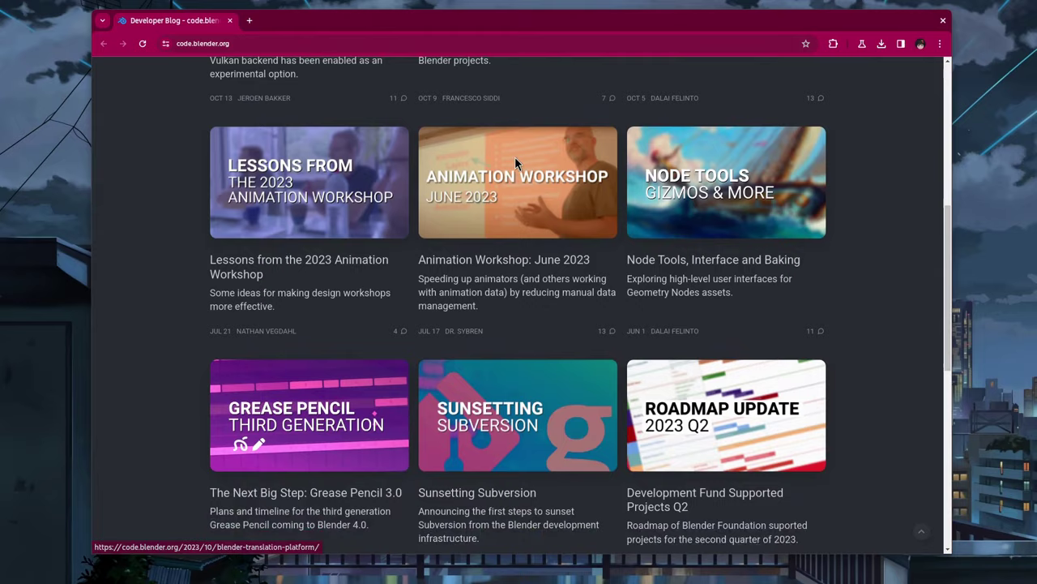
pyautogui.scroll(-3, 514, 162)
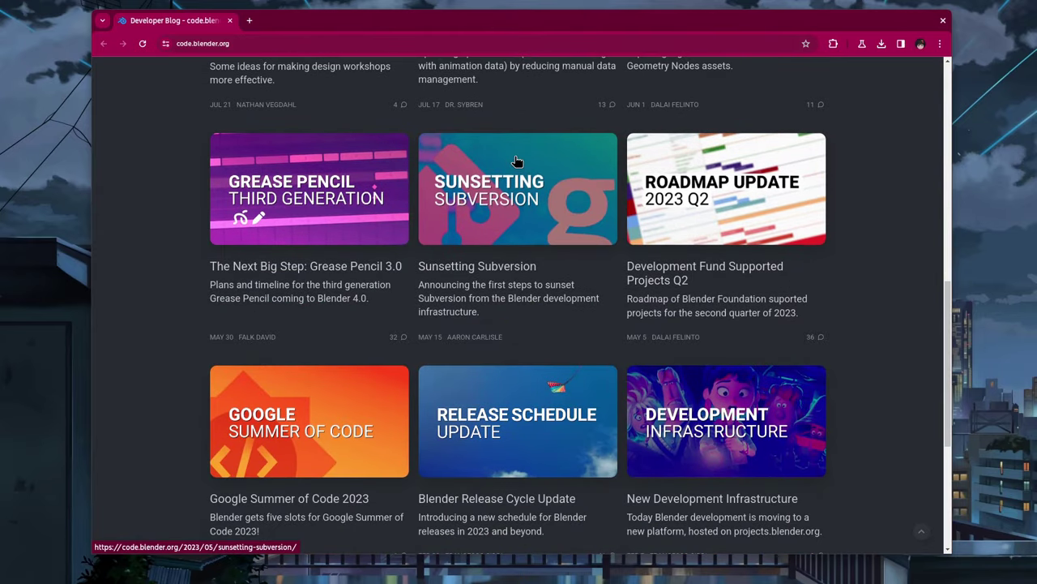
pyautogui.scroll(-1, 516, 161)
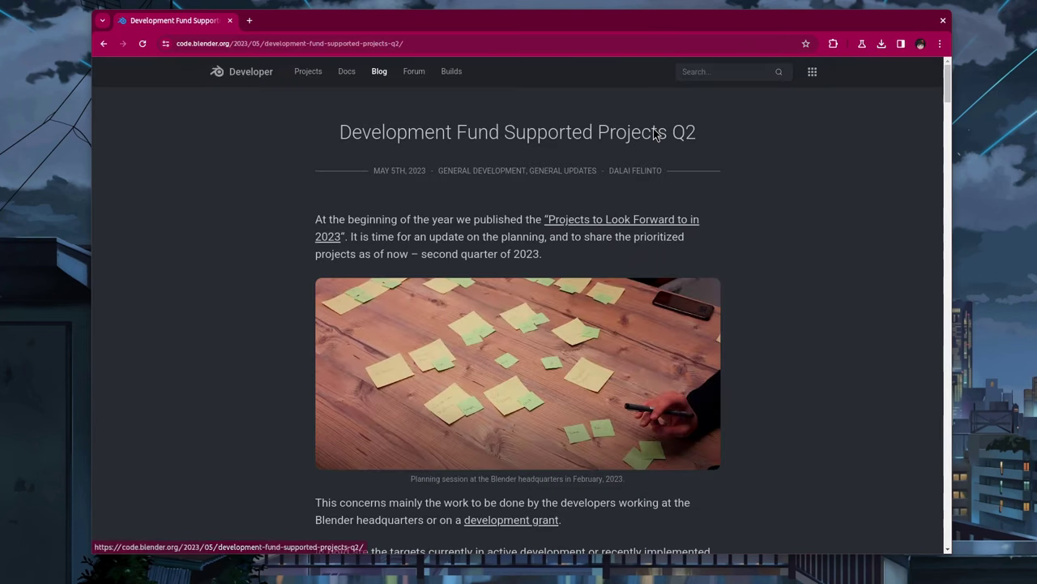
# Examine the article's lists of project targets, the monthly planning chart and the start of the Updates section.
pyautogui.scroll(-3, 736, 227)
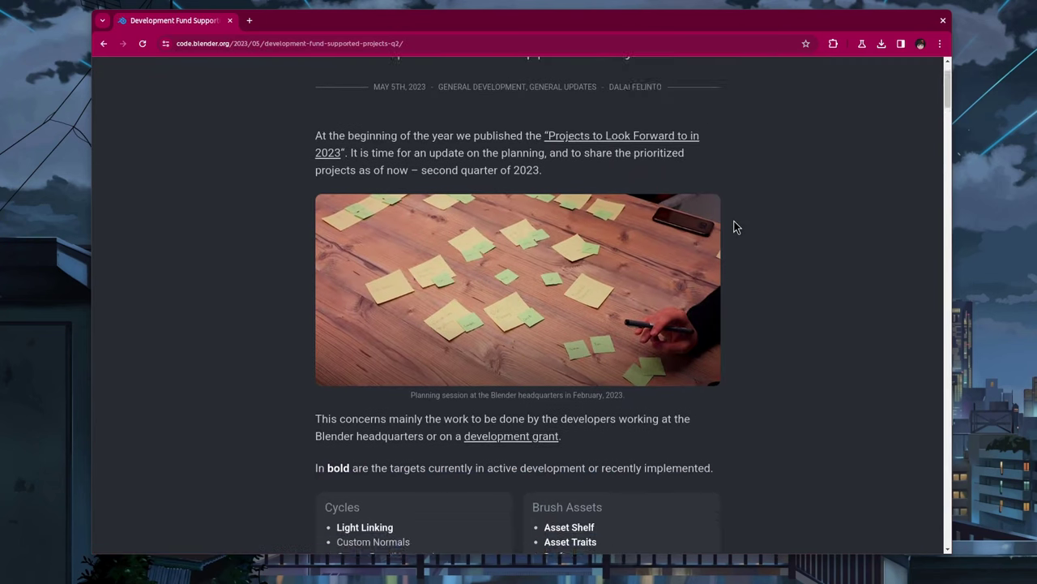
pyautogui.scroll(-3, 736, 228)
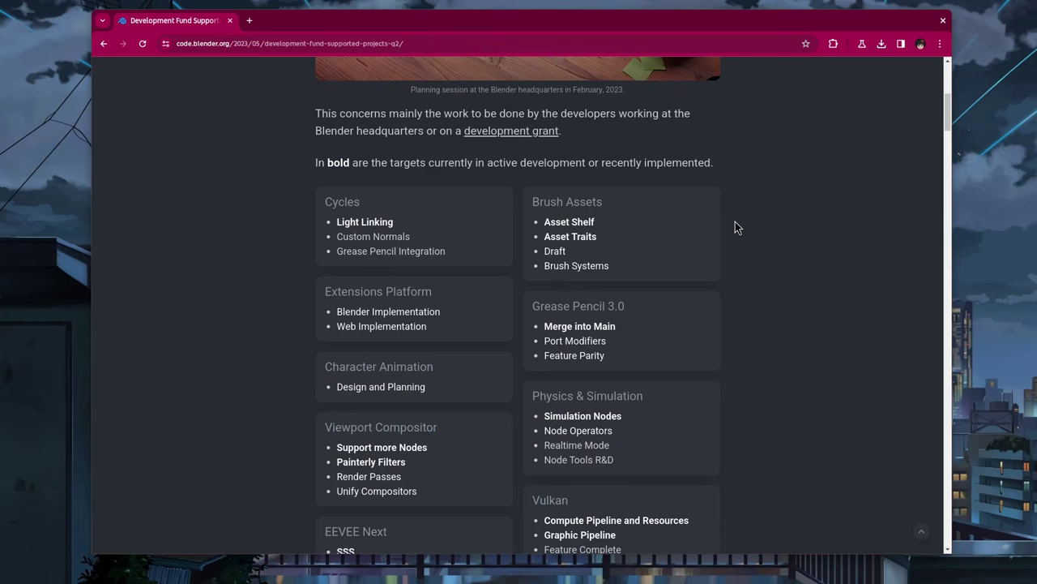
pyautogui.scroll(-3, 735, 226)
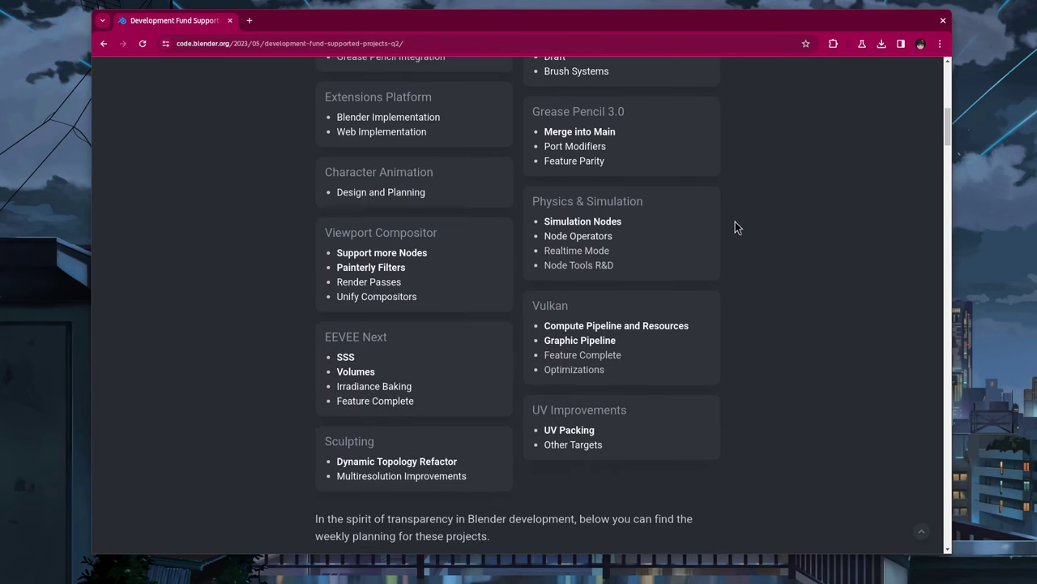
pyautogui.scroll(-6, 735, 227)
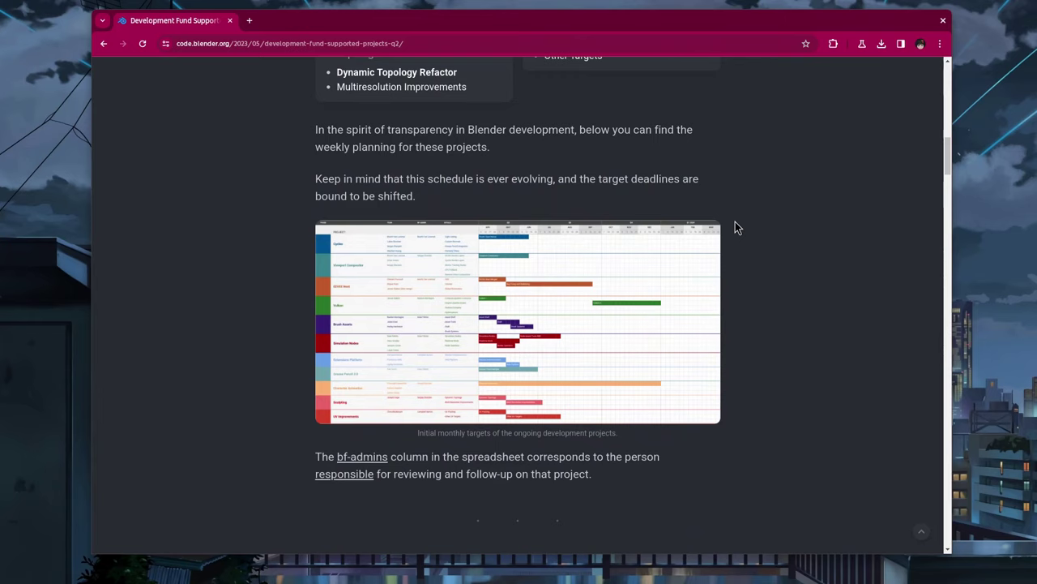
pyautogui.scroll(-1, 735, 228)
pyautogui.scroll(-4, 736, 228)
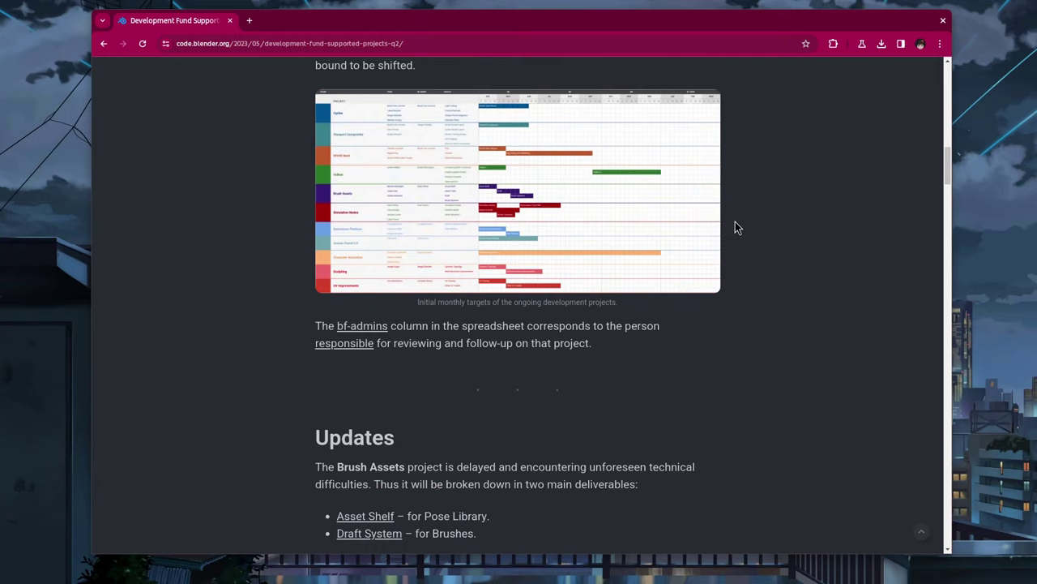
pyautogui.scroll(-3, 735, 228)
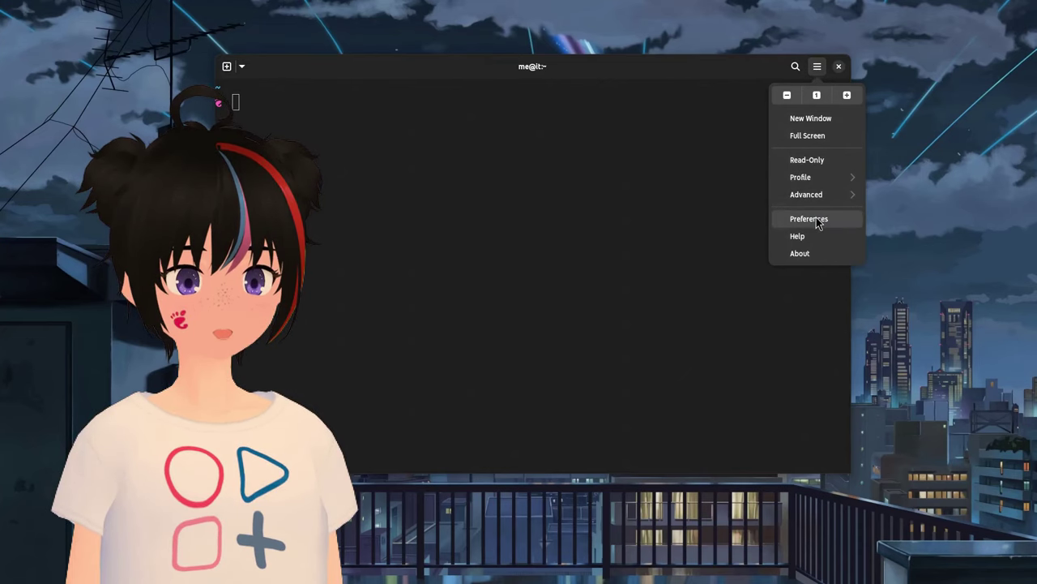
# In the terminal, open the preferences, edit the Mii profile and go to its color palette settings.
pyautogui.hotkey('ctrl', ',')
pyautogui.hotkey('alt', 'F7')
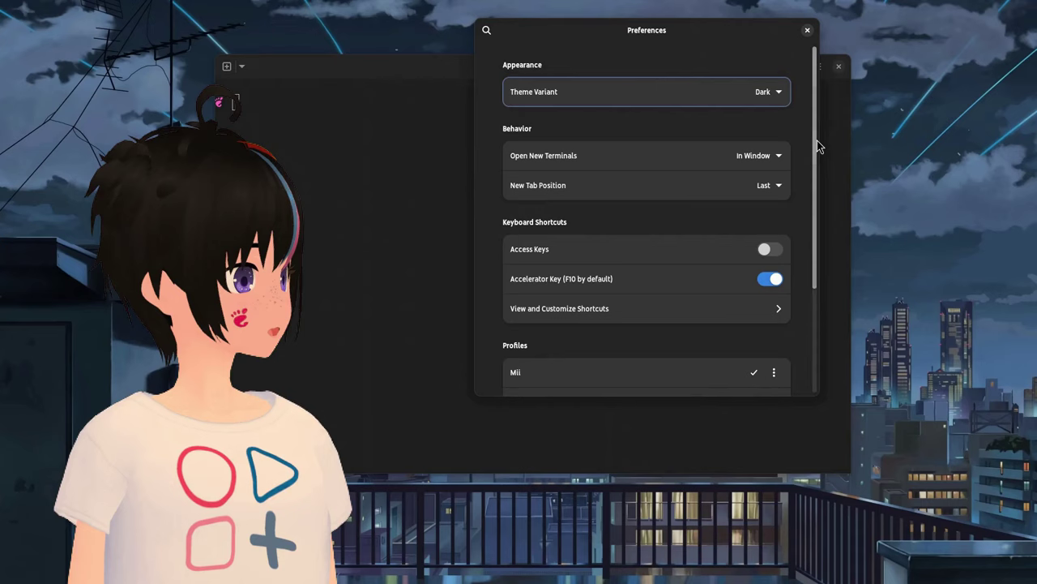
pyautogui.scroll(-4, 677, 256)
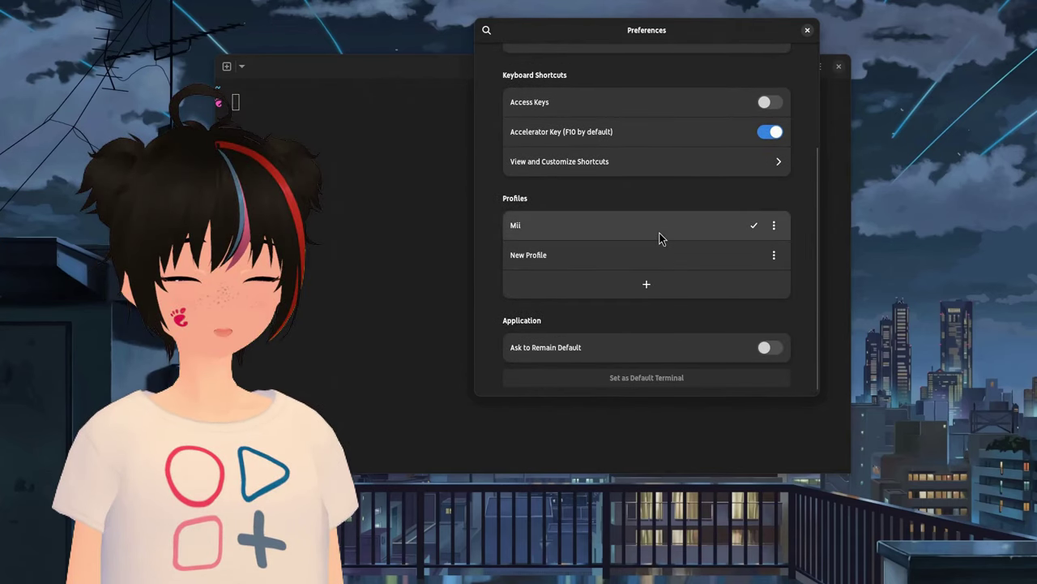
pyautogui.click(659, 238)
pyautogui.moveTo(816, 111); pyautogui.dragTo(811, 180)
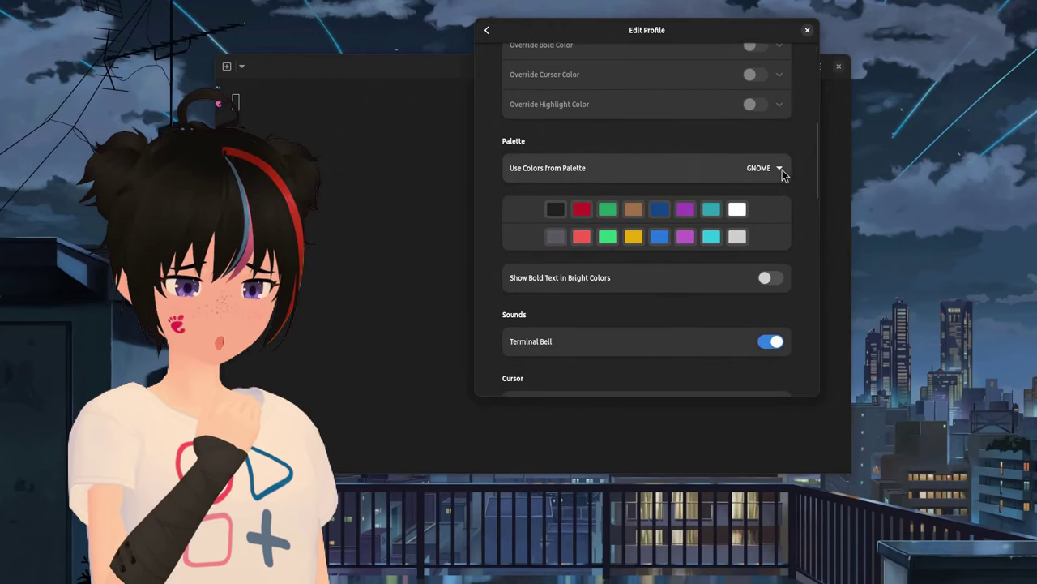